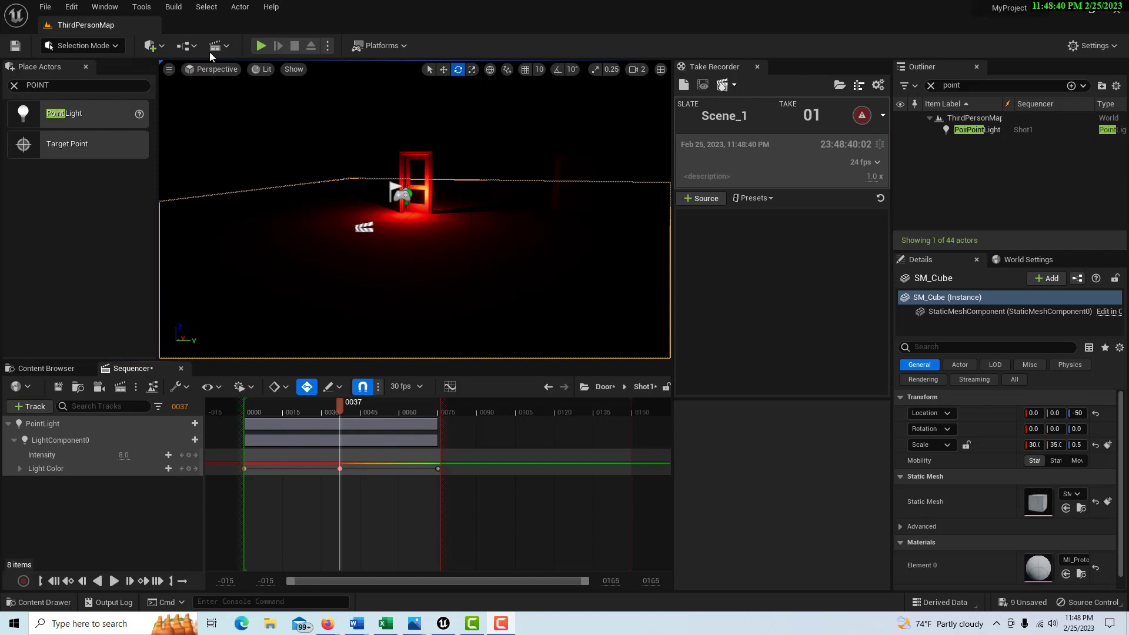
- Play the level and click into the game view to test the door sequence
left_click(261, 46)
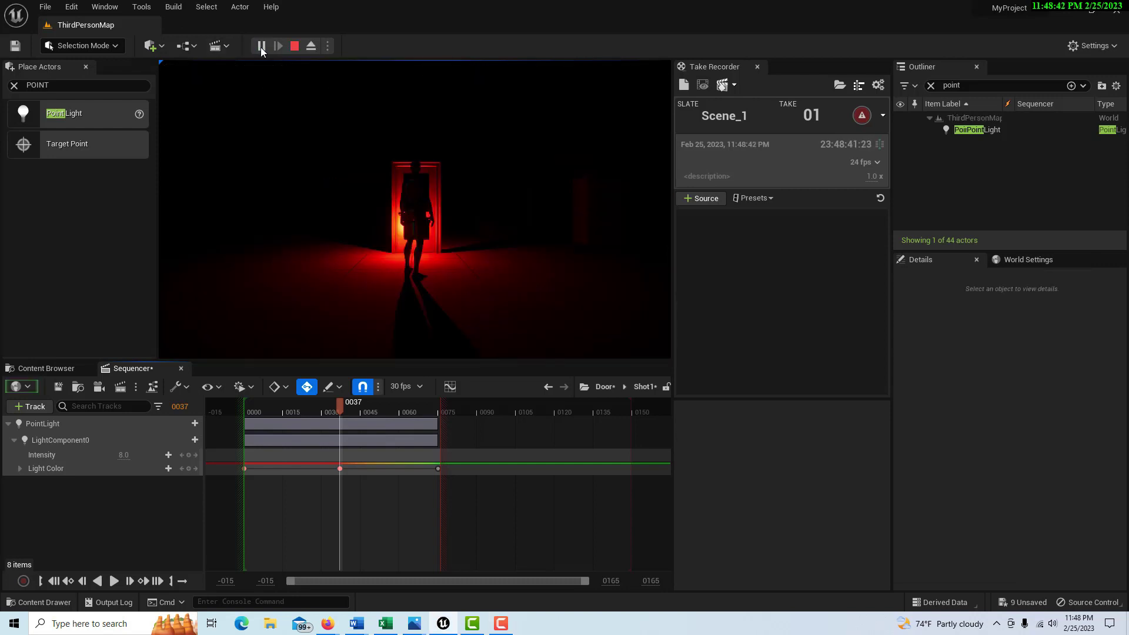
left_click(423, 275)
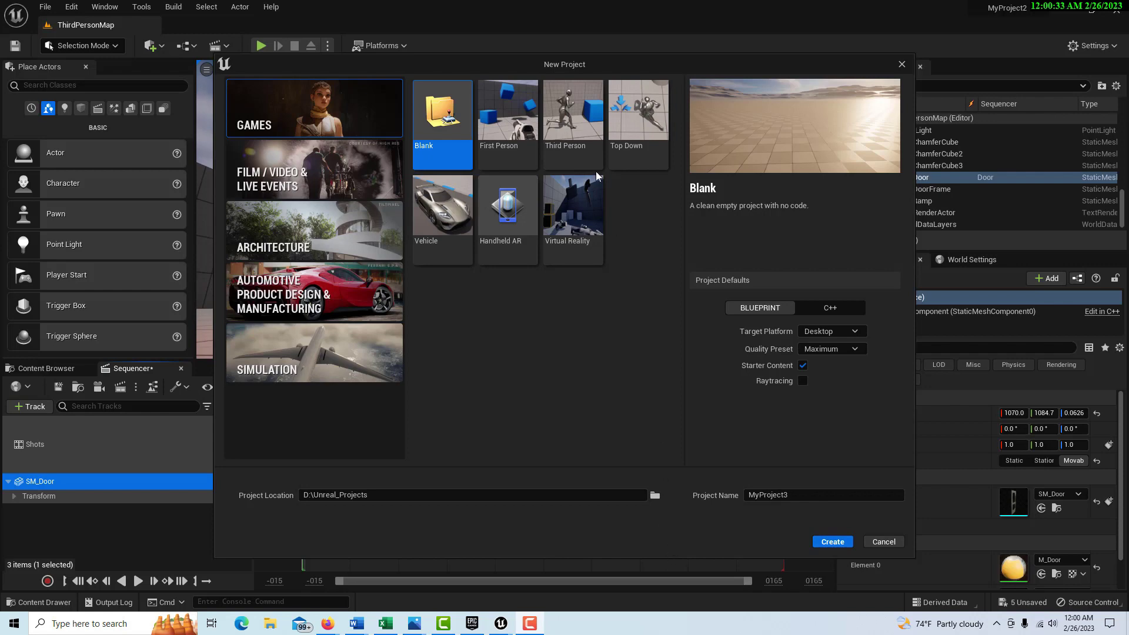
- Create MyProject3 from the Third Person template, discarding the old project's unsaved changes
left_click(574, 118)
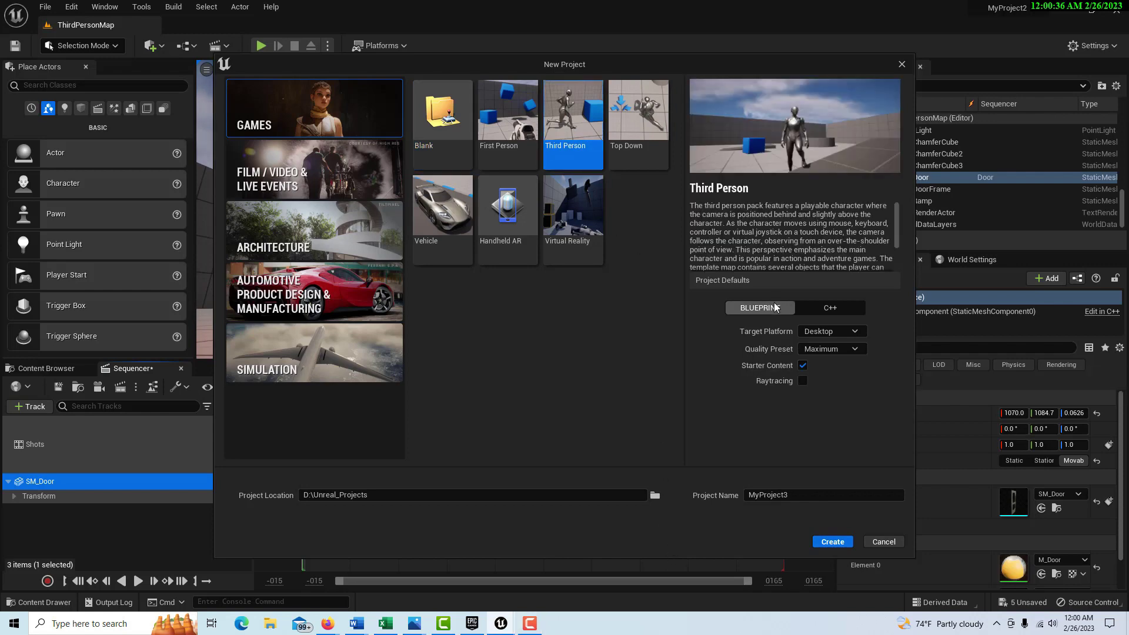
left_click(832, 542)
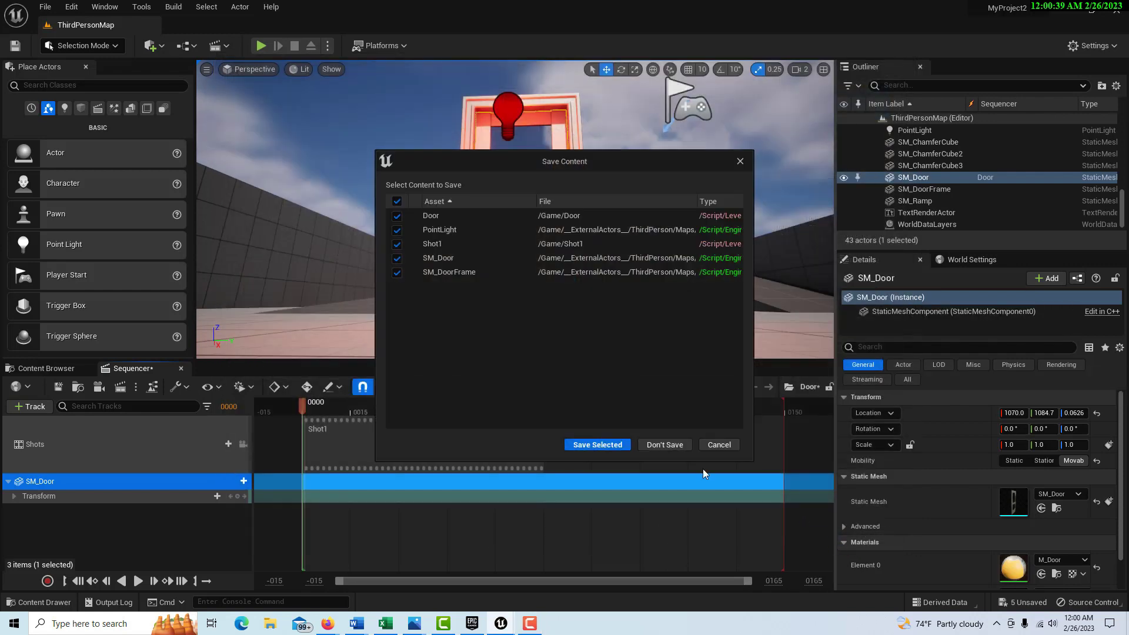
left_click(676, 446)
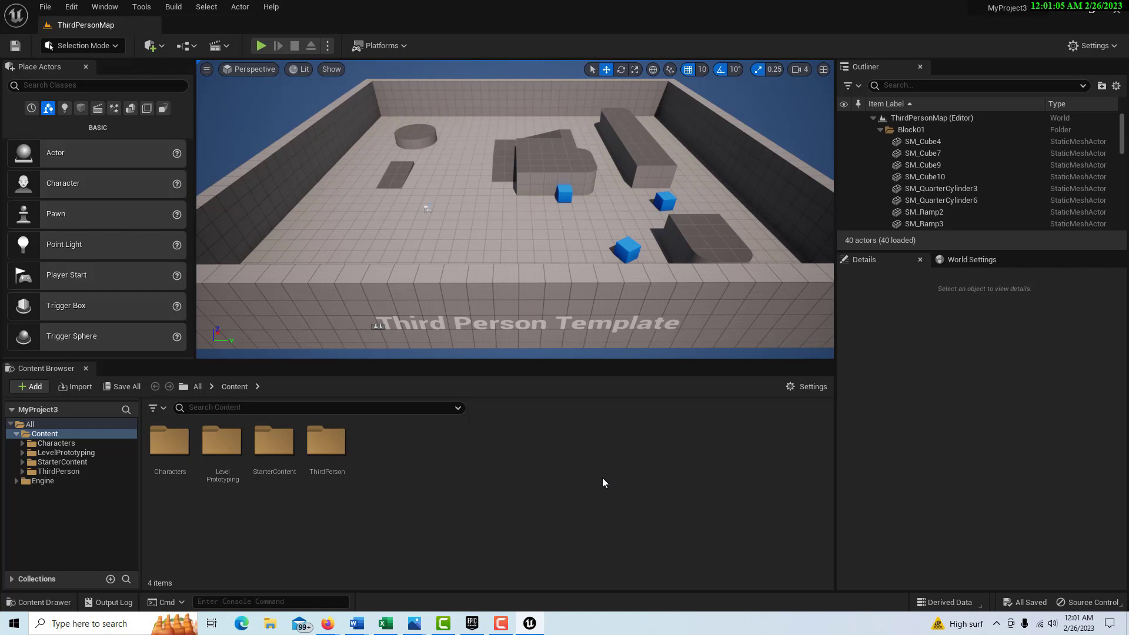
- Search the Content Browser for 'door' and place SM_DoorFrame and SM_Door in the level
left_click(240, 408)
type("door")
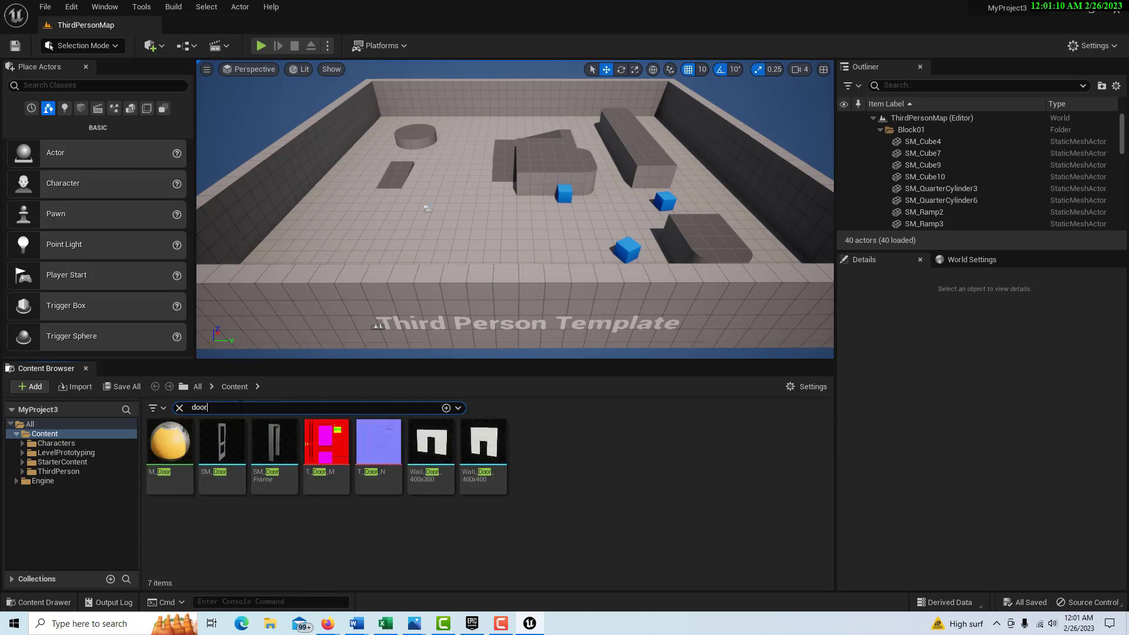
left_click_drag(274, 444, 428, 215)
left_click(227, 454)
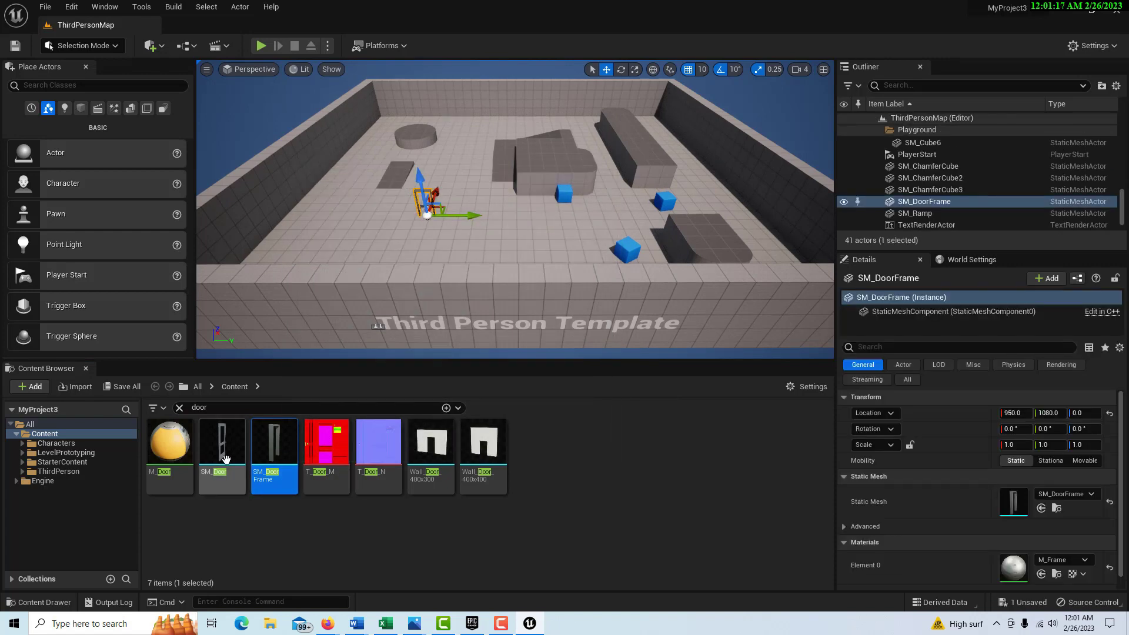
left_click_drag(227, 454, 438, 225)
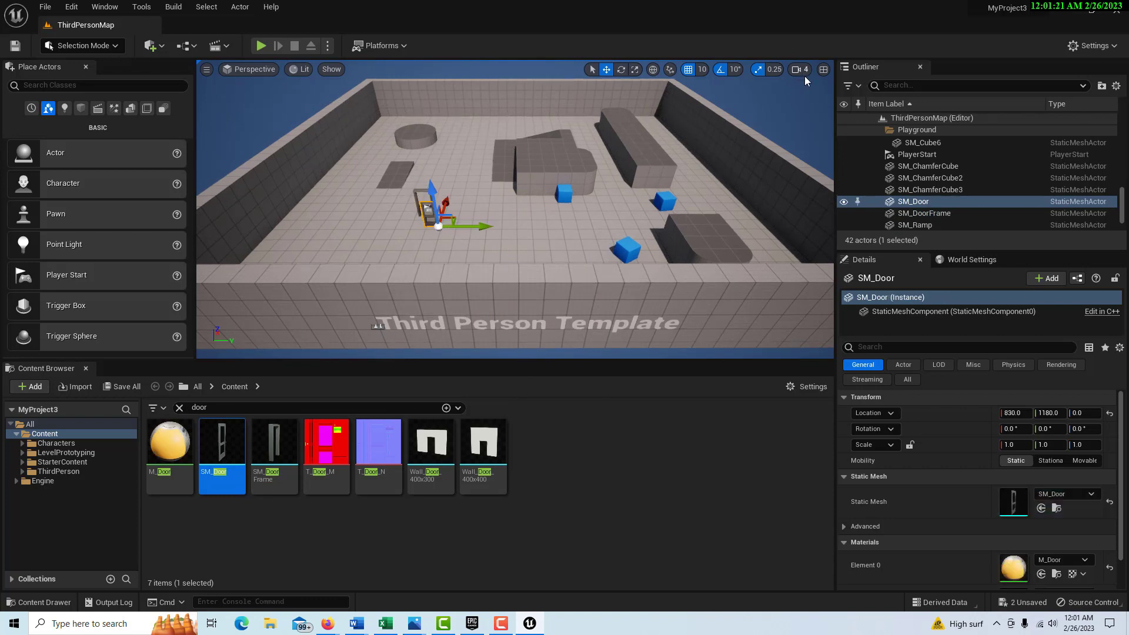
- Adjust camera speed, frame the door, and bring up the door frame's Location copy options
left_click(804, 70)
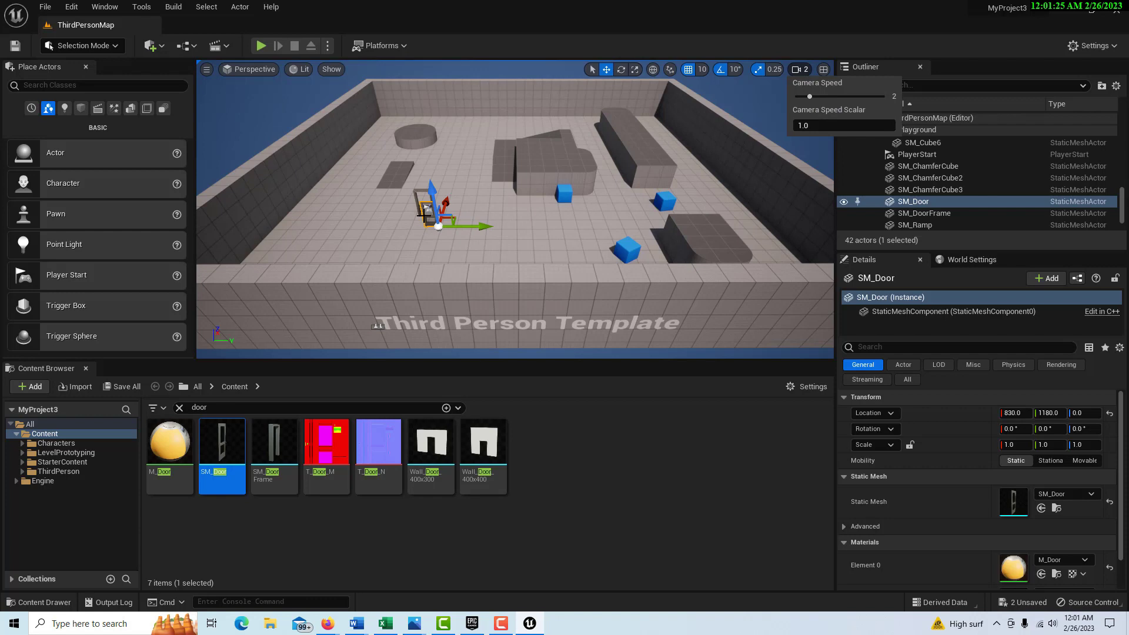
left_click(422, 217)
key("f")
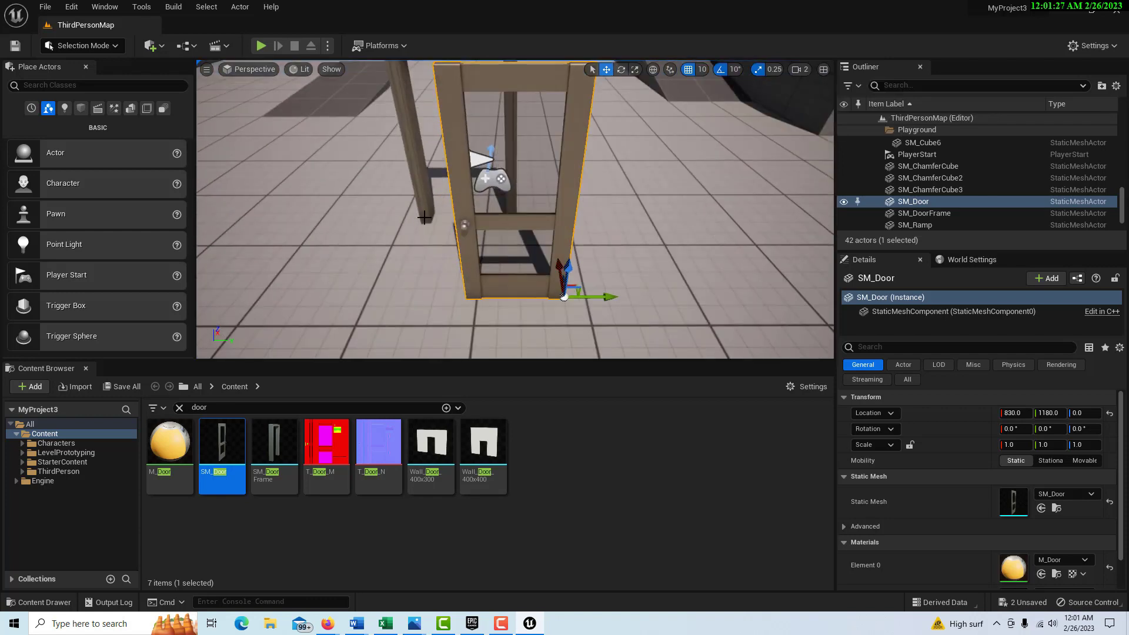
left_click_drag(659, 224, 682, 281)
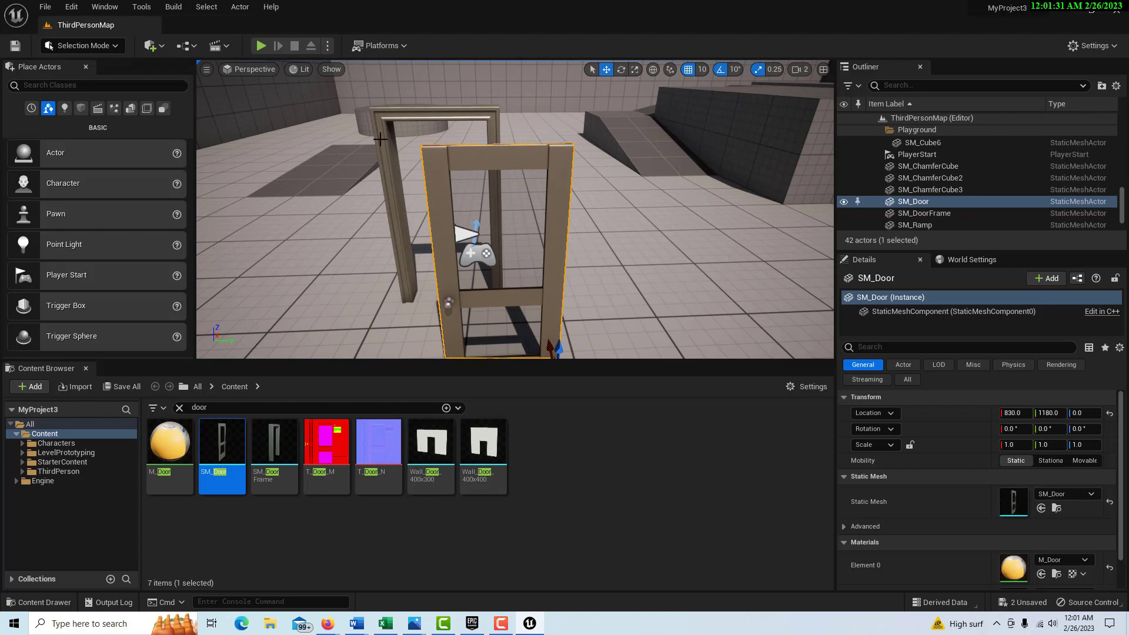
left_click(402, 118)
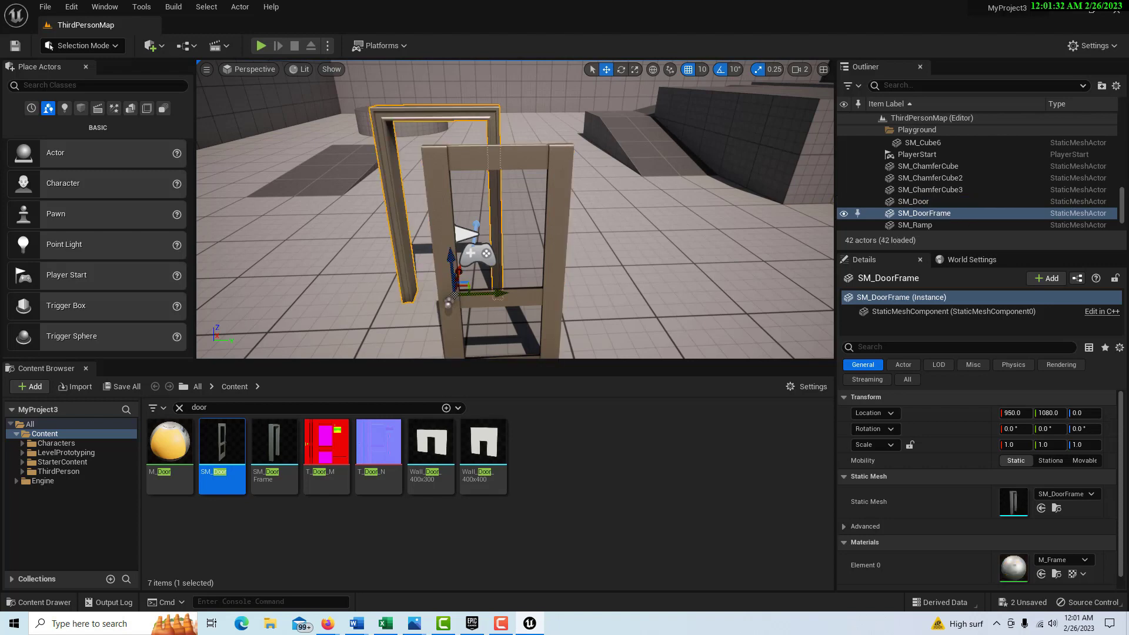
right_click(946, 418)
- Copy the door frame's Location and paste it onto SM_Door
left_click(981, 425)
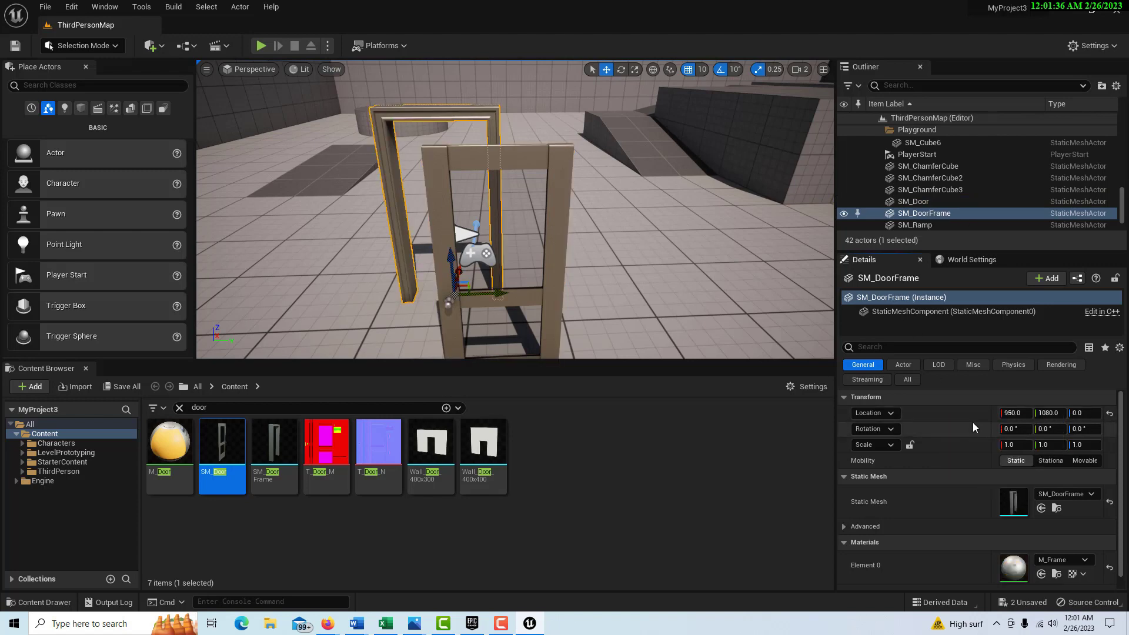
left_click(548, 158)
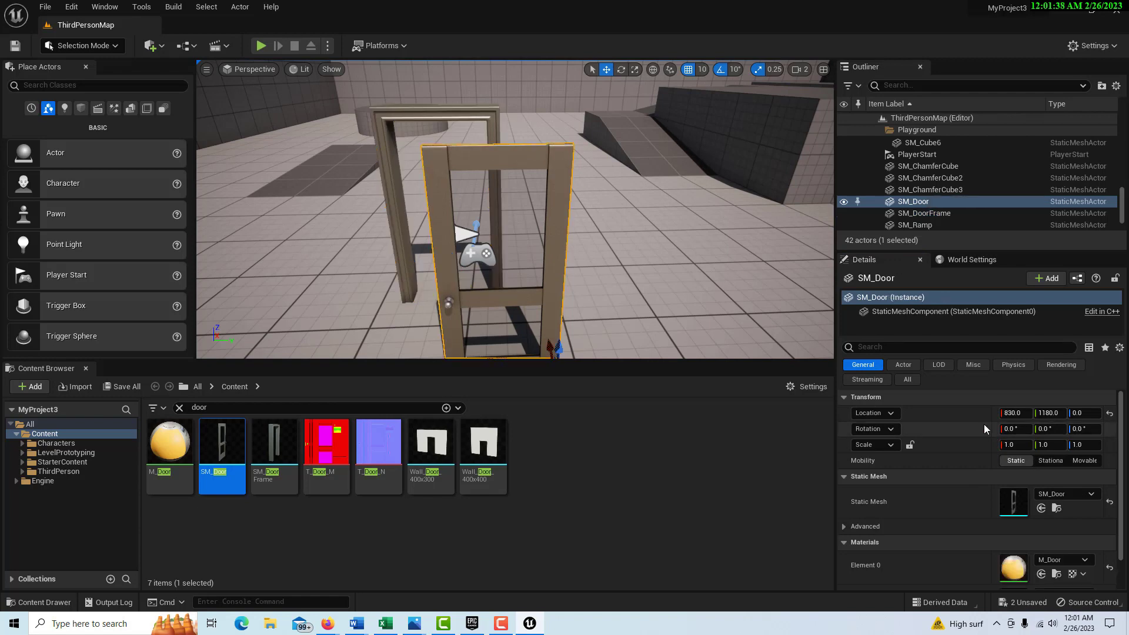
right_click(960, 418)
left_click(998, 436)
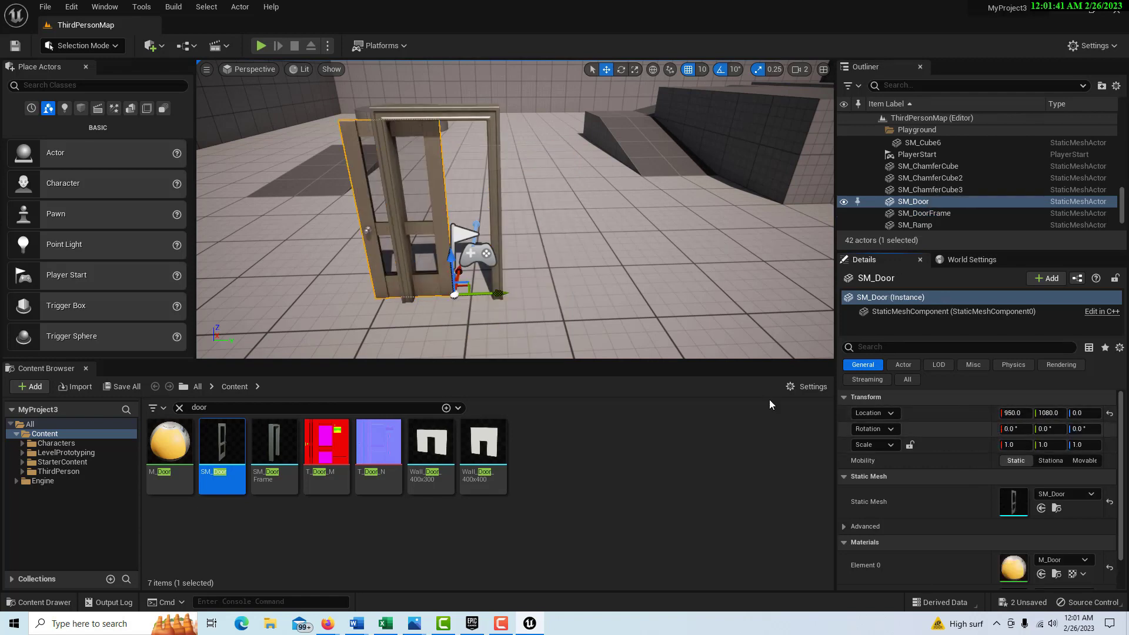
- Turn off snapping and slide the door into the frame at 950, 1123.63, 0
right_click_drag(525, 316, 523, 338)
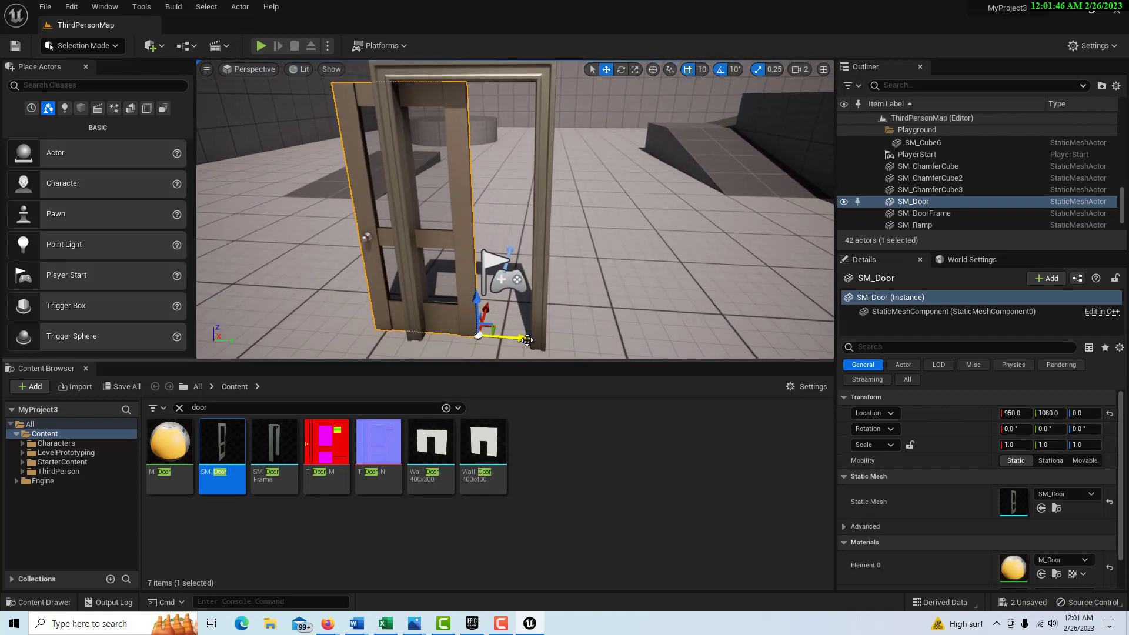
left_click(685, 71)
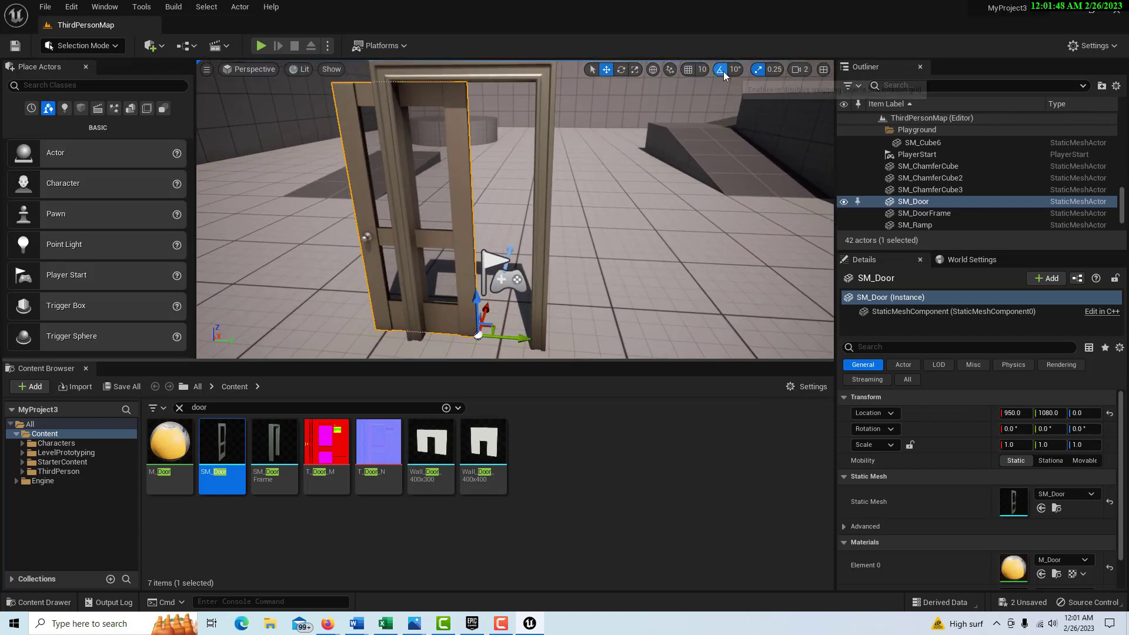
left_click(758, 70)
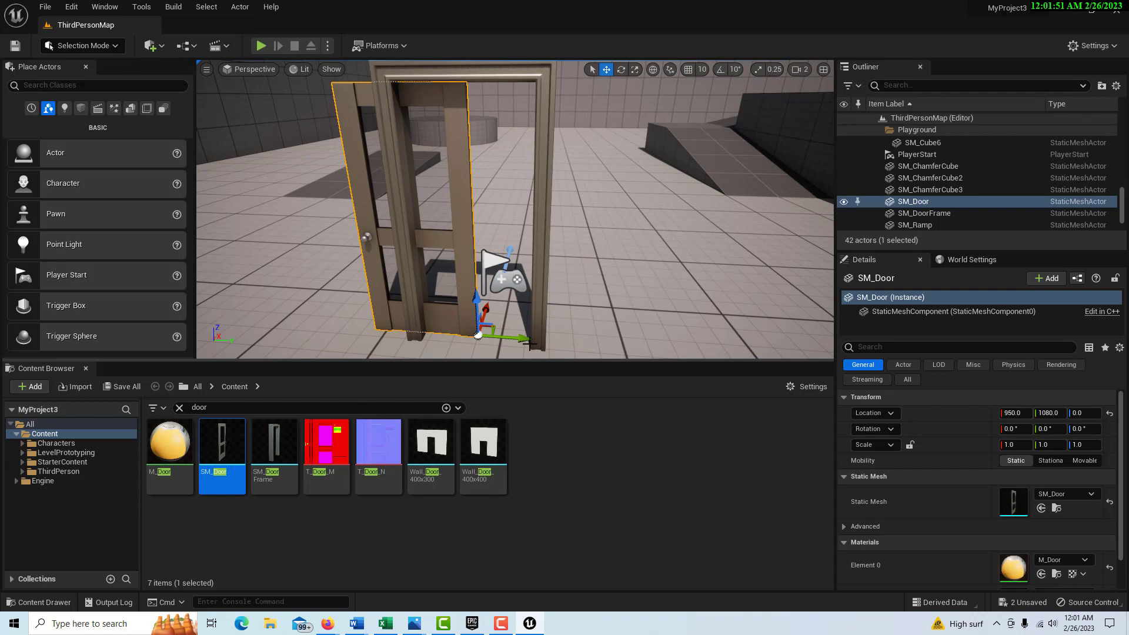
left_click_drag(525, 340, 578, 337)
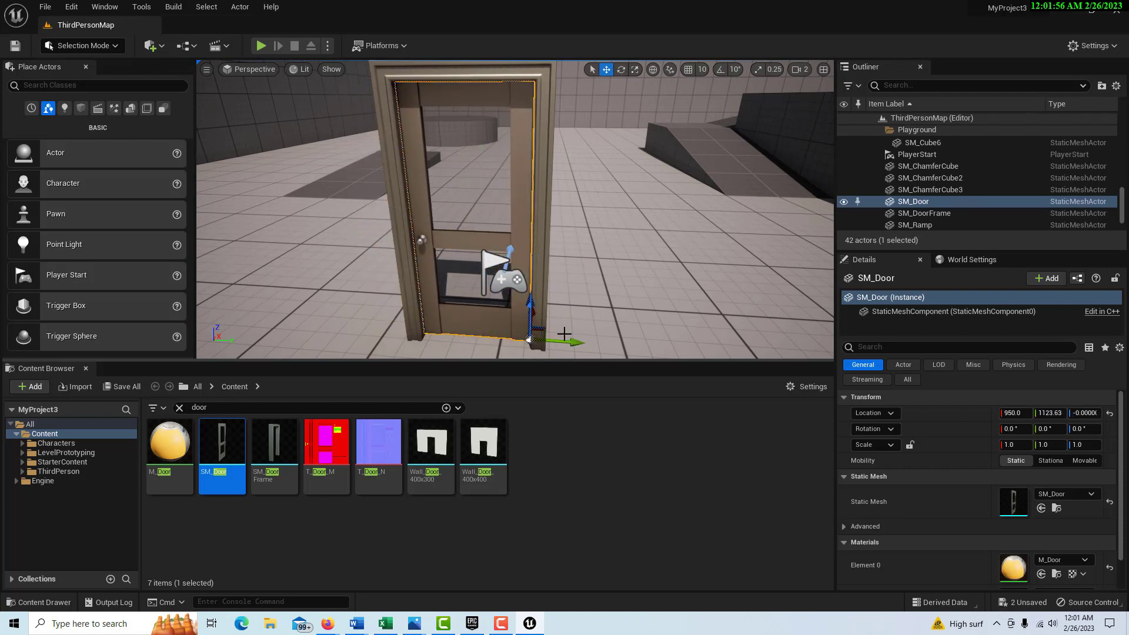
mouse_move(515, 212)
left_mouse_down("alt")
mouse_move(471, 200)
mouse_move(511, 241)
mouse_move(530, 223)
mouse_move(506, 235)
mouse_move(518, 247)
mouse_move(512, 223)
mouse_move(523, 235)
mouse_move(506, 223)
mouse_move(517, 206)
mouse_move(529, 212)
mouse_move(518, 247)
mouse_move(506, 221)
left_mouse_up("alt")
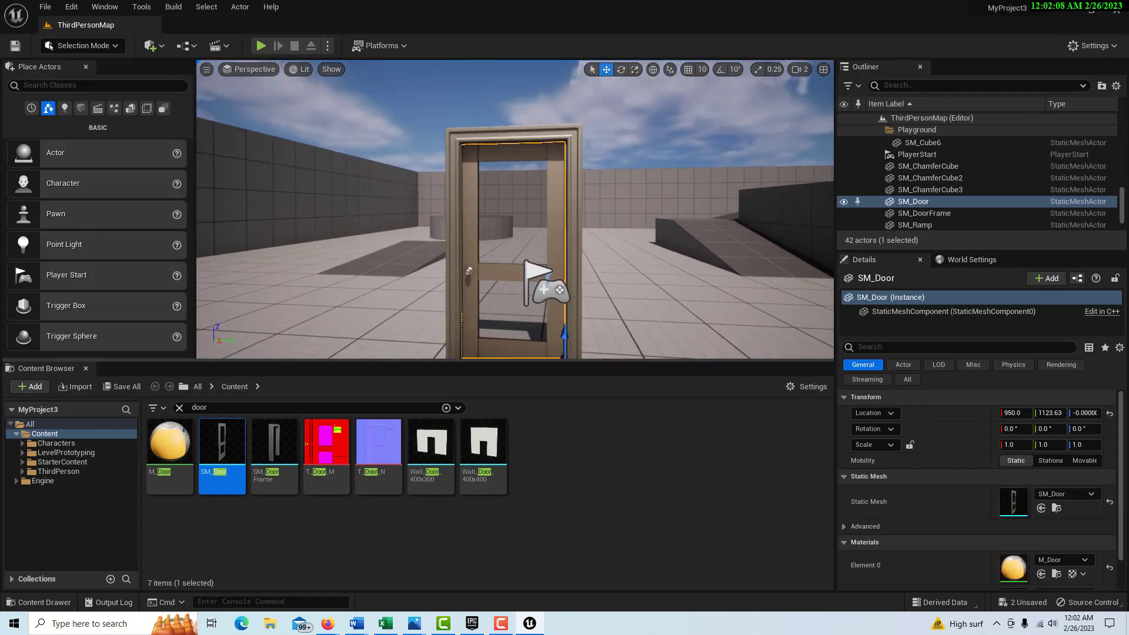
- Clear the 'door' search filter and show the Content folder
left_click(62, 435)
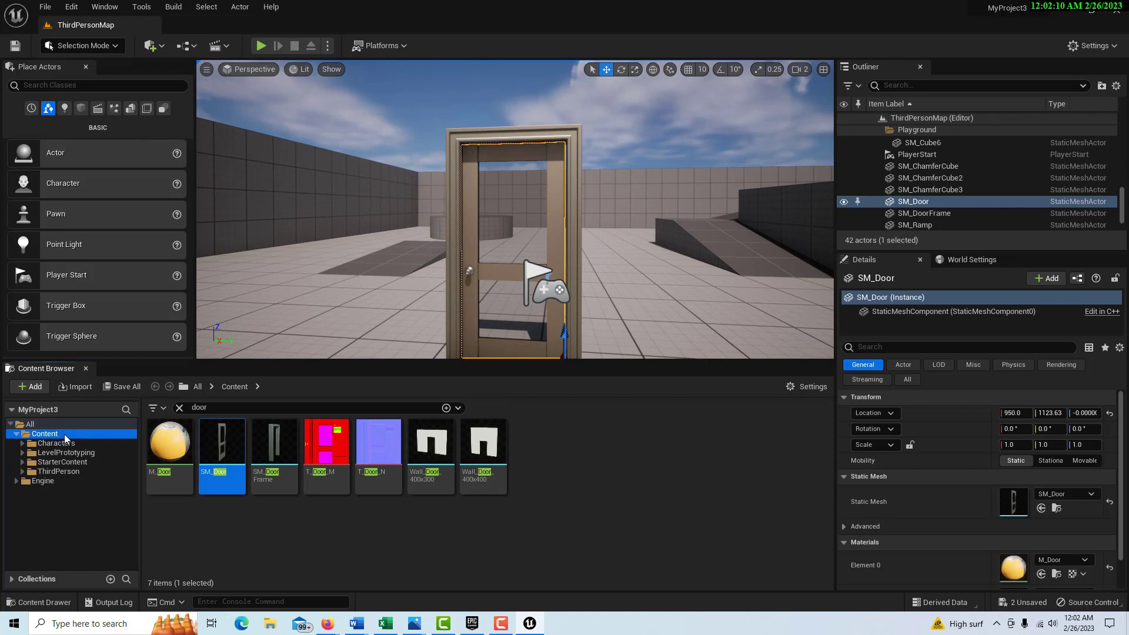
left_click(194, 407)
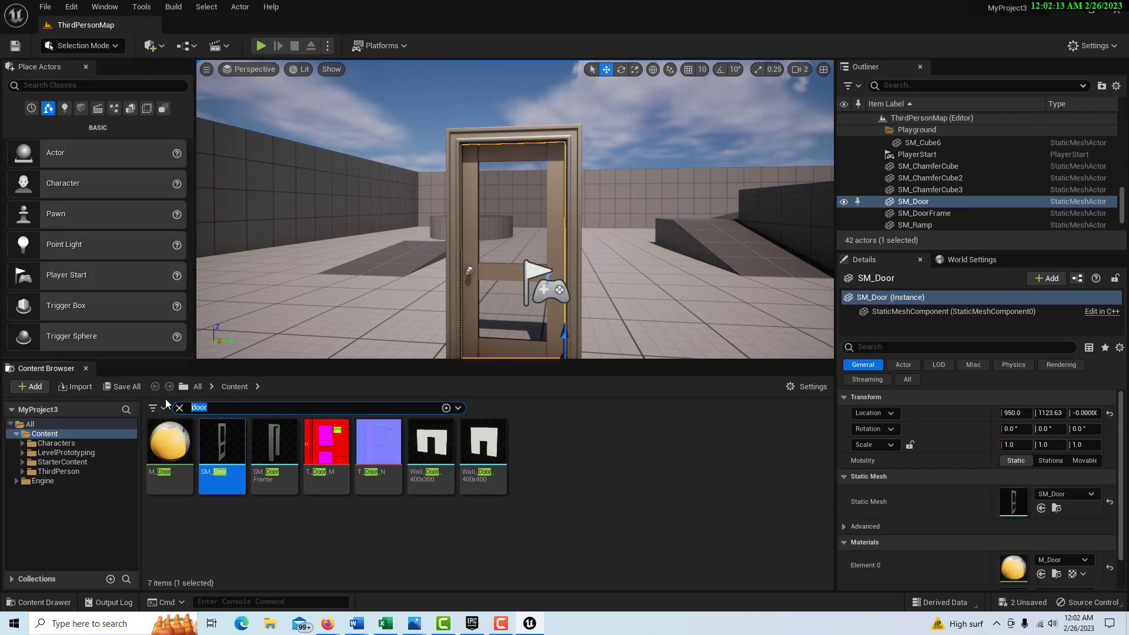
key("BackSpace")
left_click(84, 432)
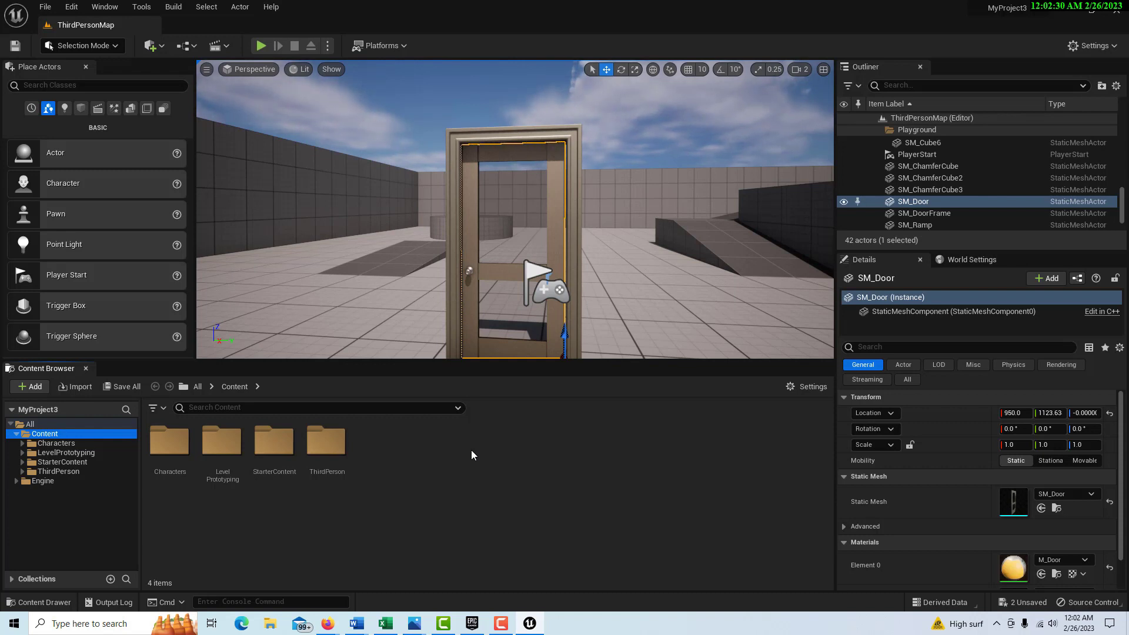
- Create a Level Sequence named Door in the Content folder
right_click(428, 452)
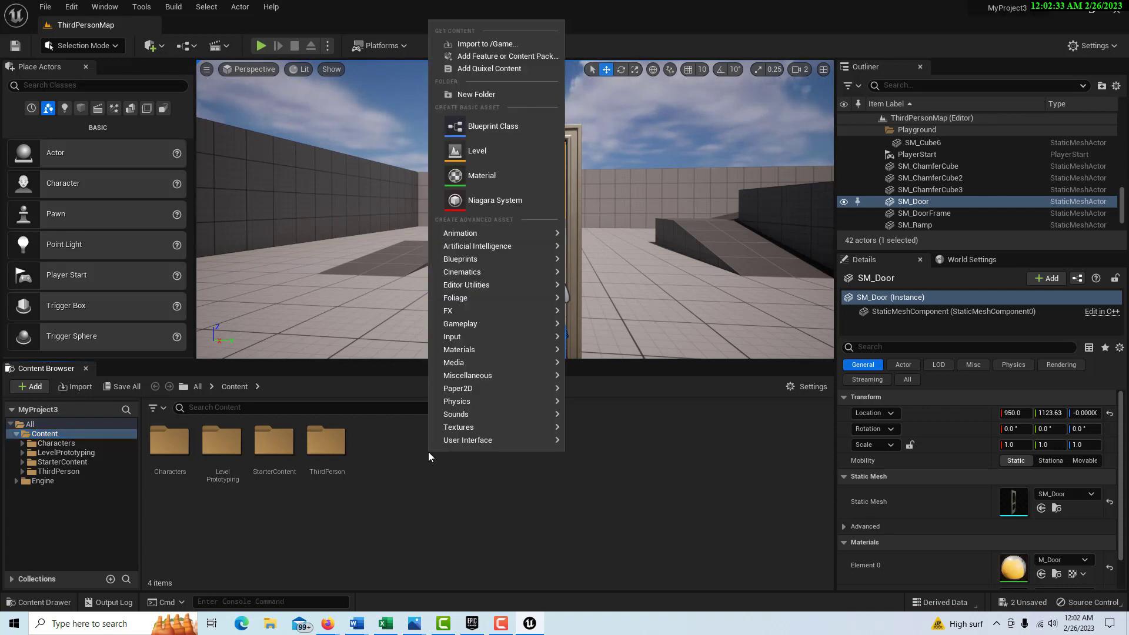
mouse_move(472, 234)
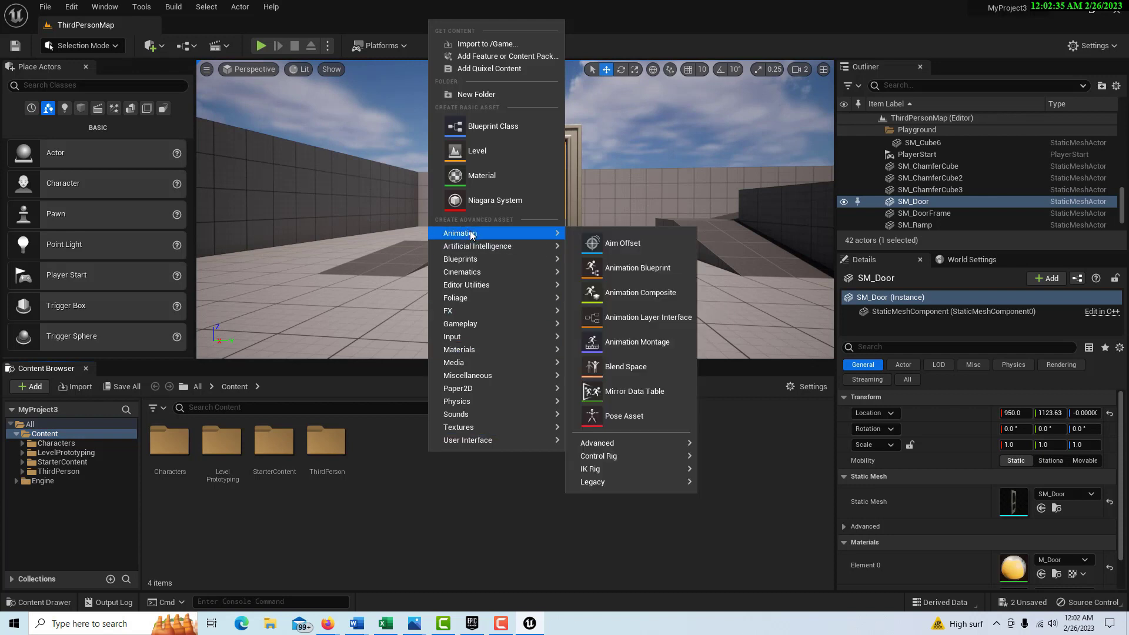
mouse_move(501, 276)
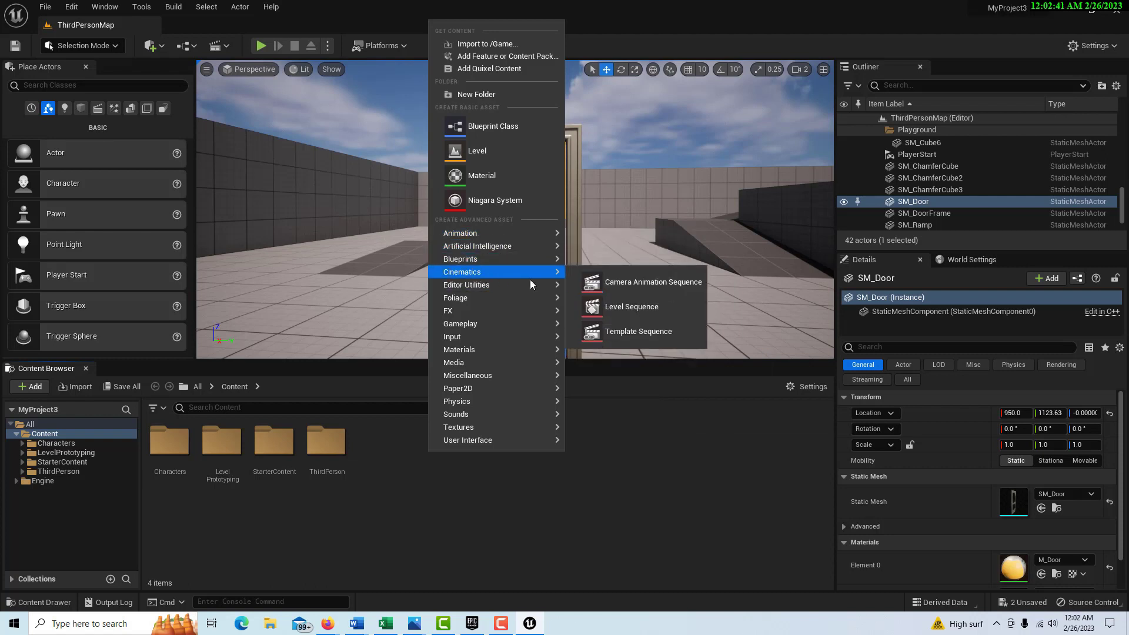
left_click(636, 307)
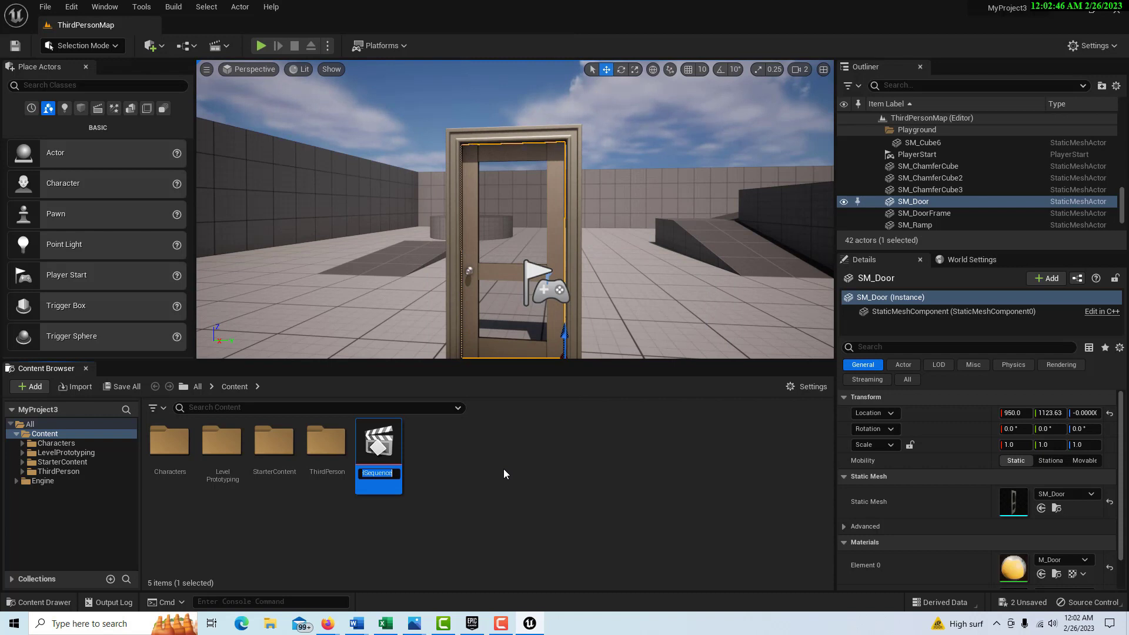
type("Door")
key("Return")
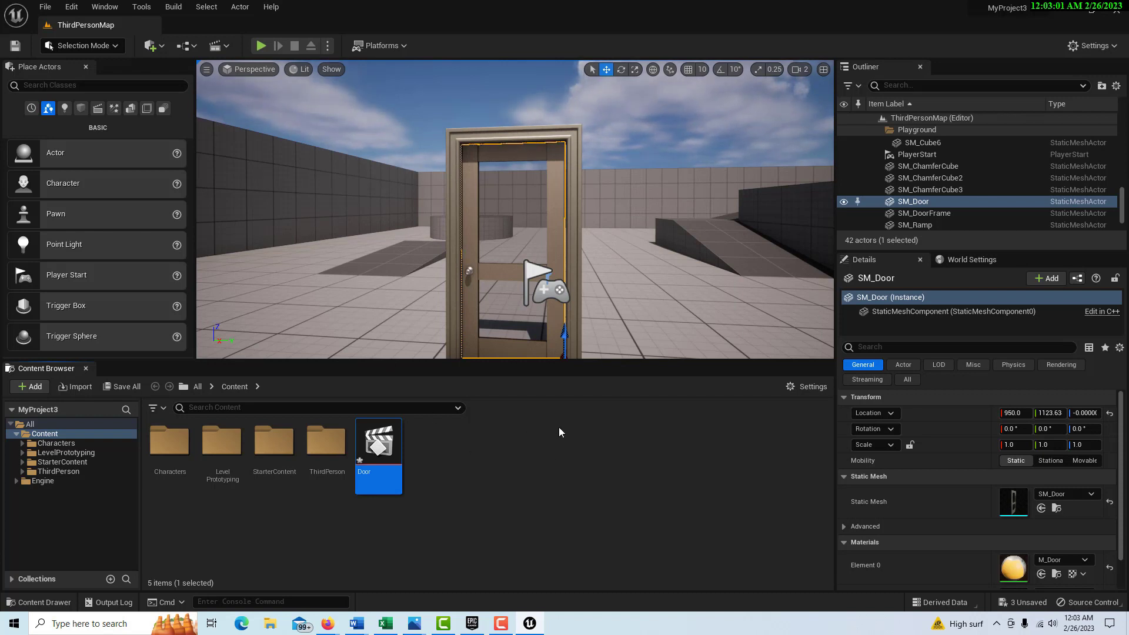
scroll(592, 316, "down", 2)
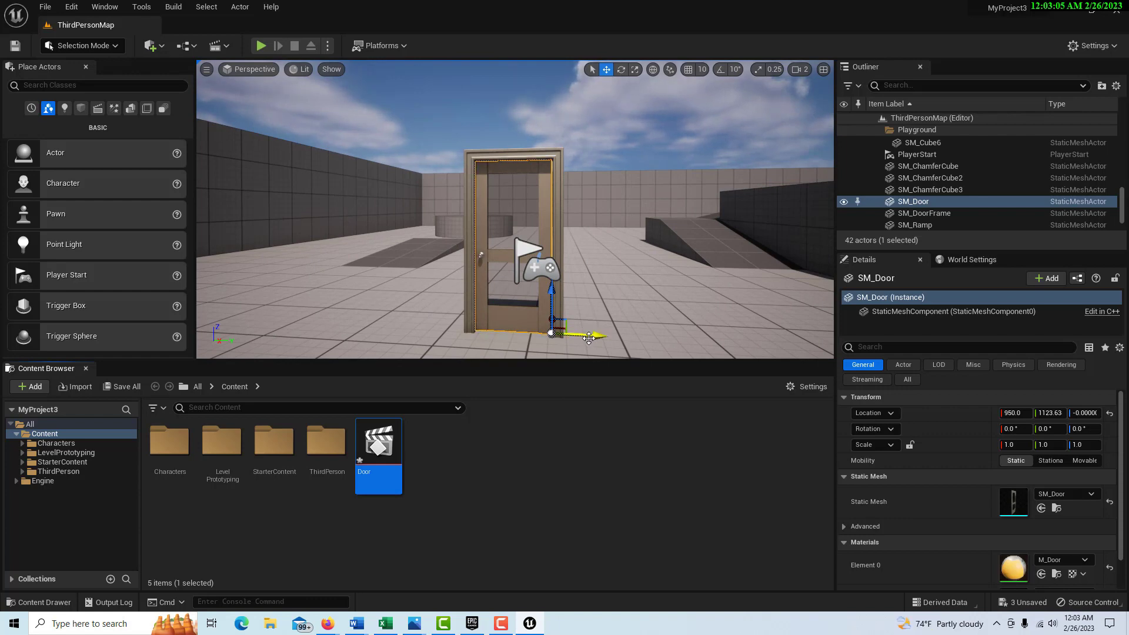
- Open the Door sequence in Sequencer and add a Shot Track renamed Shot1
double_click(395, 446)
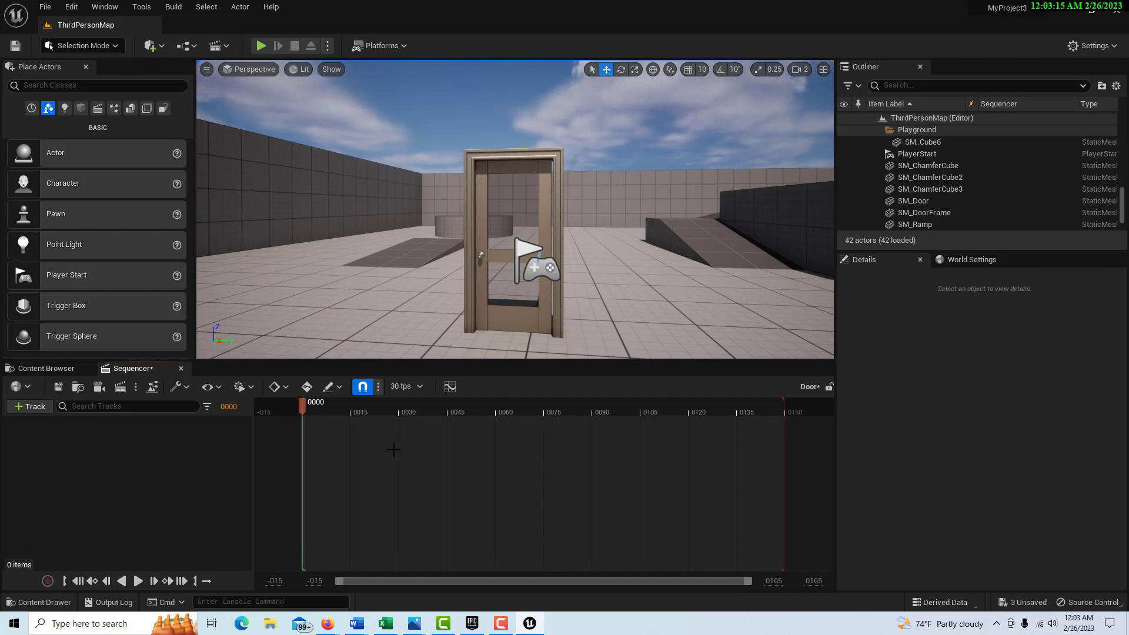
left_click(33, 408)
left_click(61, 502)
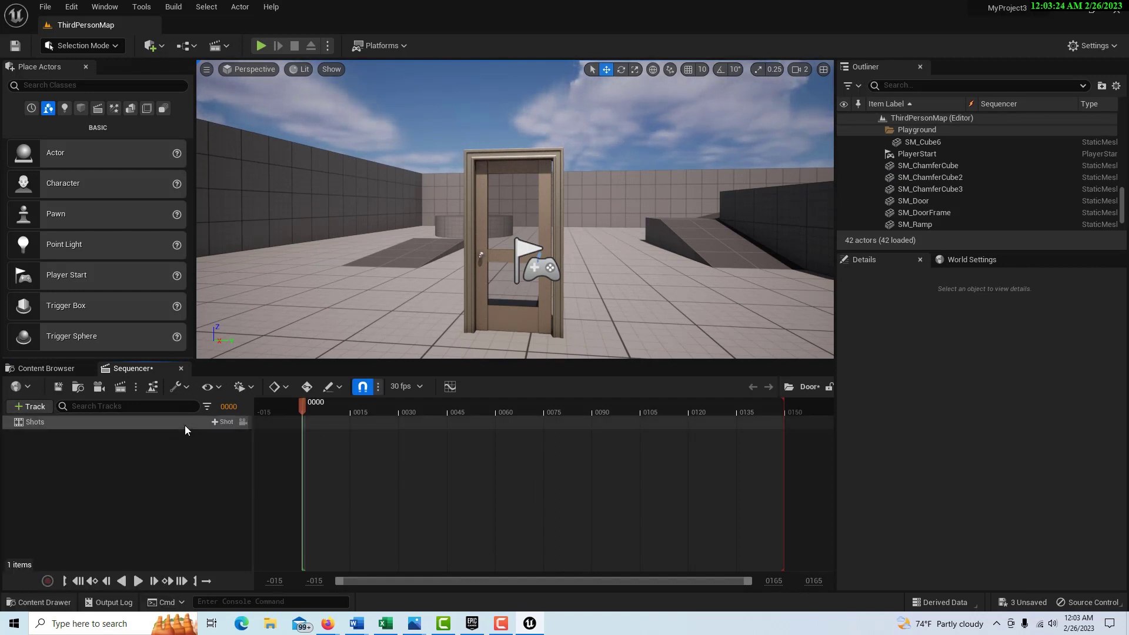
left_click(182, 426)
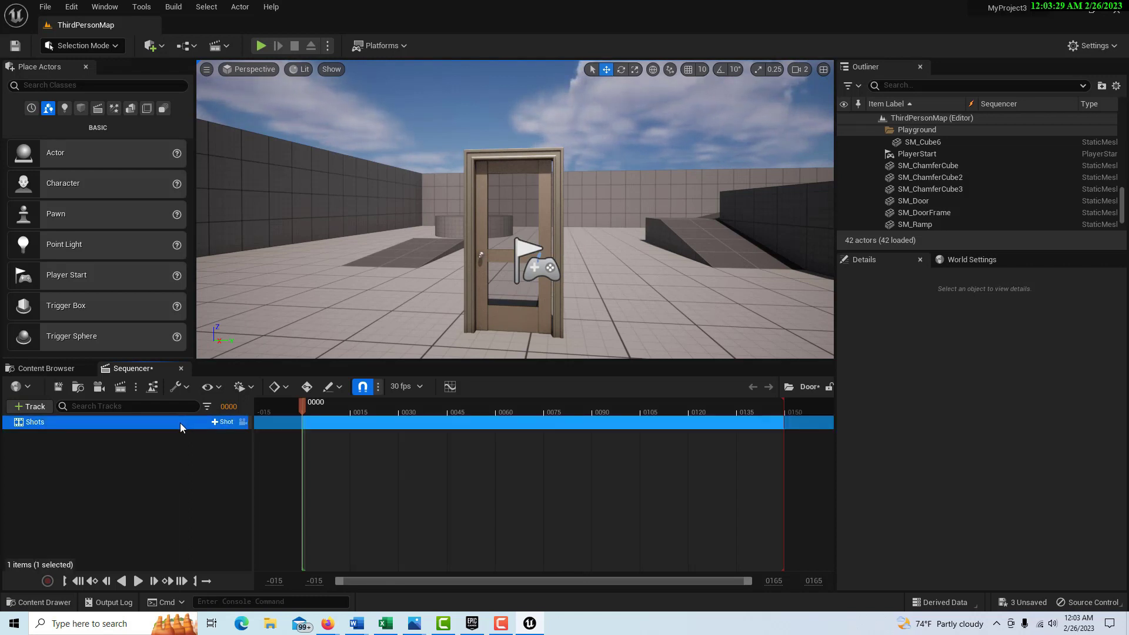
type("ot1")
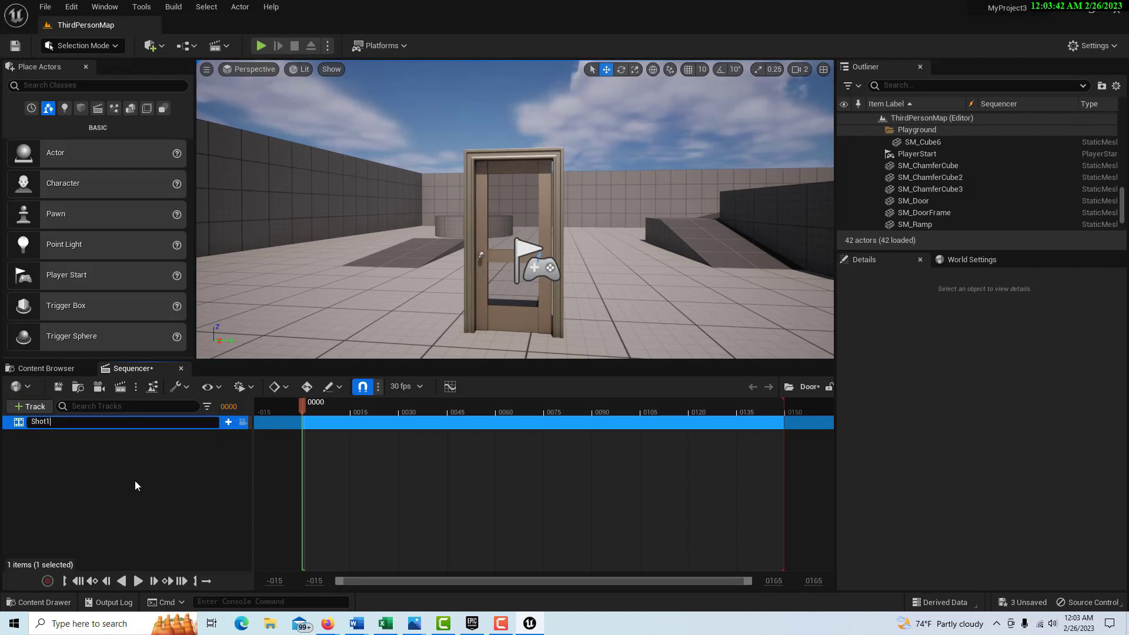
key("Return")
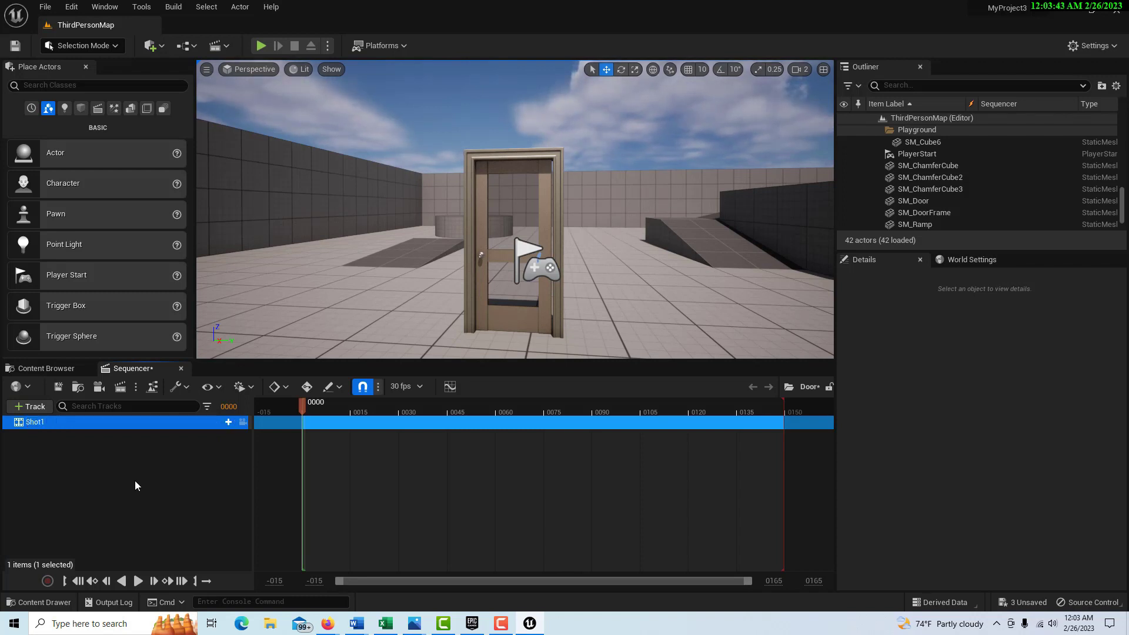
- Insert a new Shot1 shot at the current time and save its asset
left_click(223, 423)
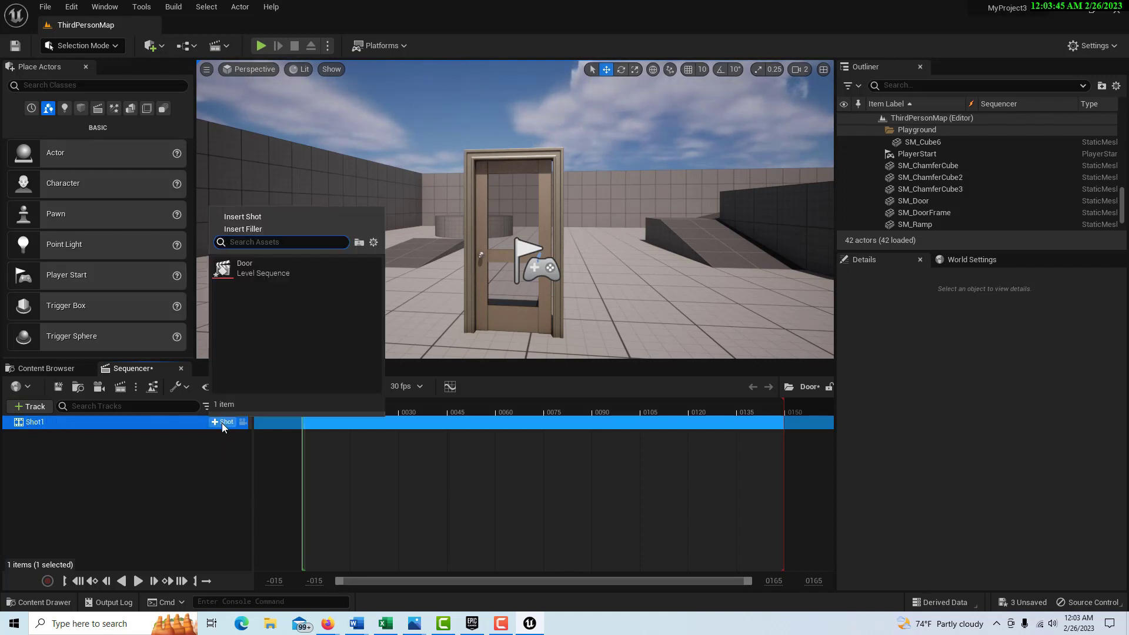
left_click(255, 217)
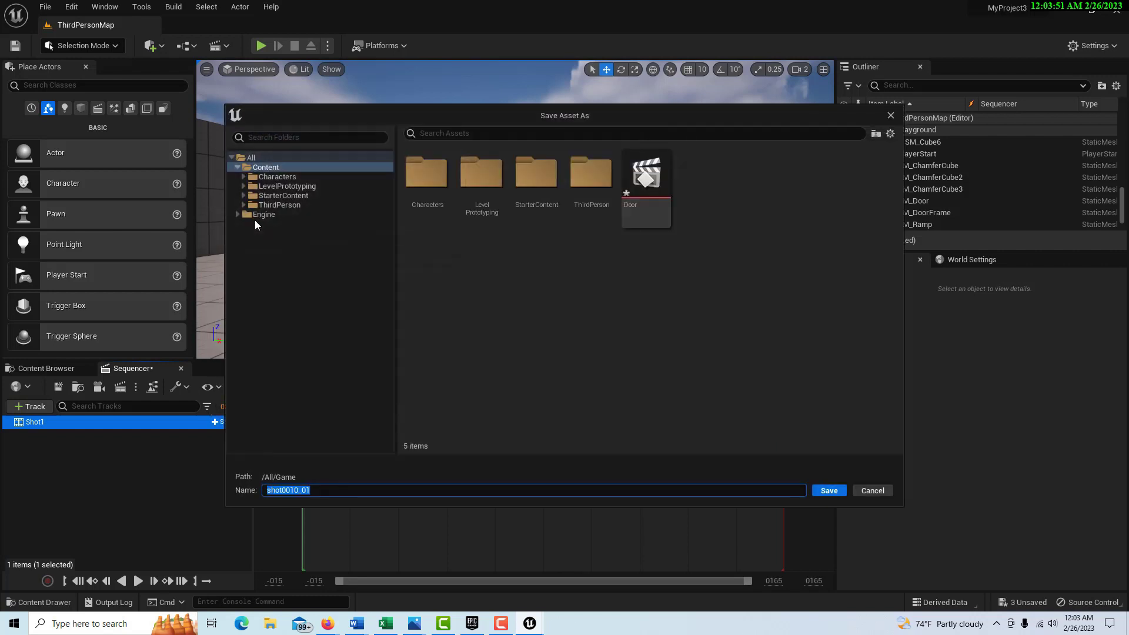
type("Shot1")
left_click(836, 494)
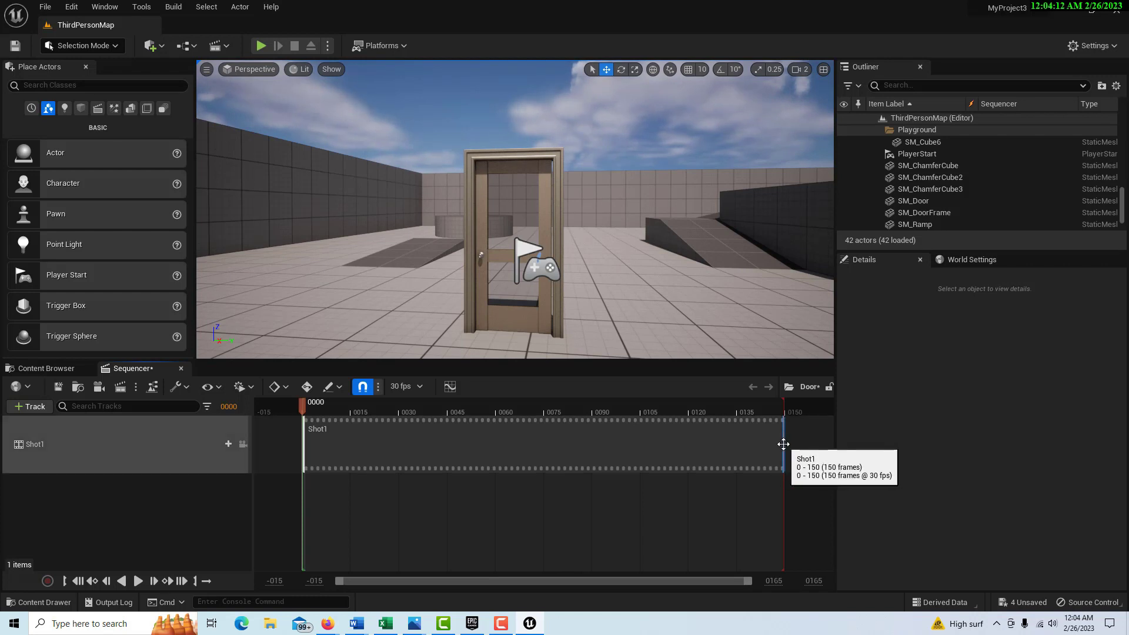
- Trim the Shot1 section so it ends at frame 73
left_click_drag(784, 443, 544, 444)
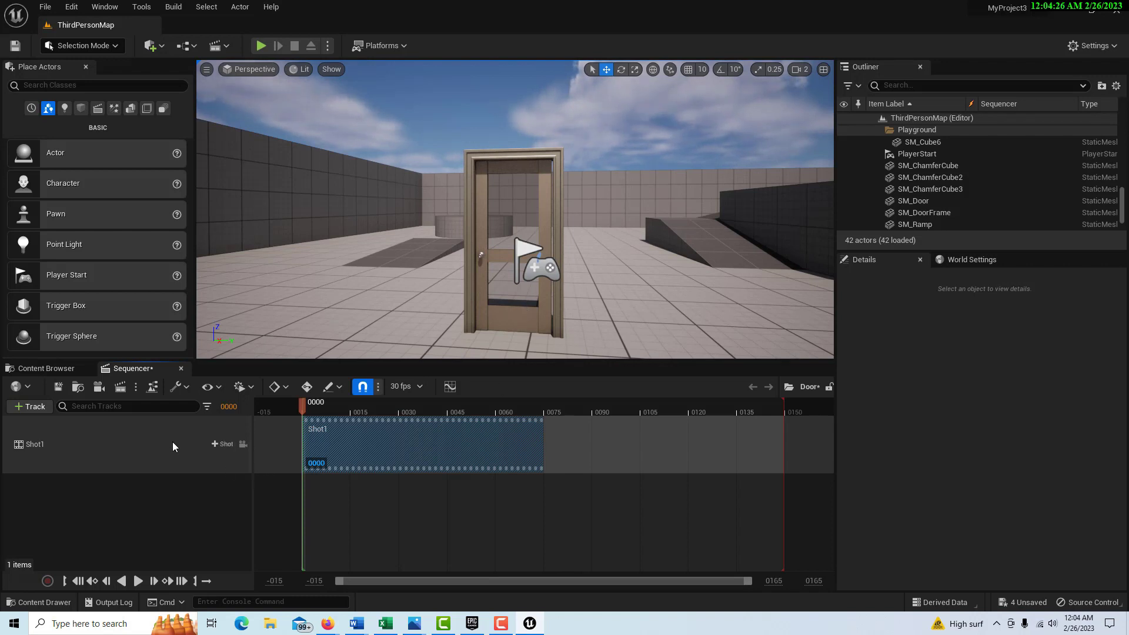
scroll(637, 300, "down", 5)
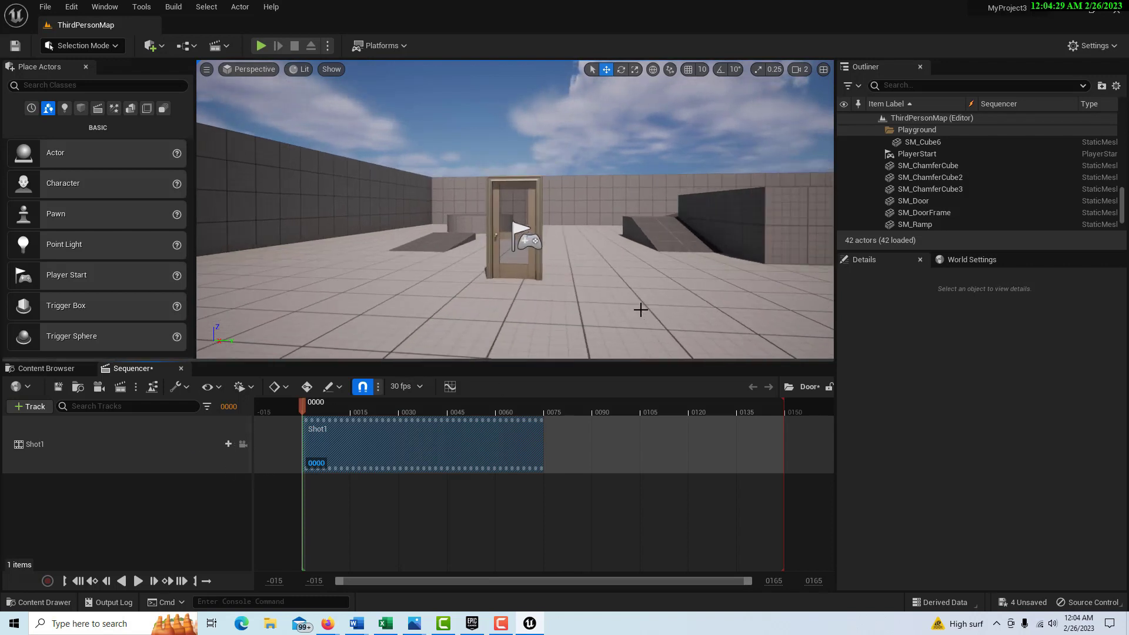
scroll(538, 306, "up", 3)
- Move the PlayerStart's Location X from 900 to 760
left_click(540, 256)
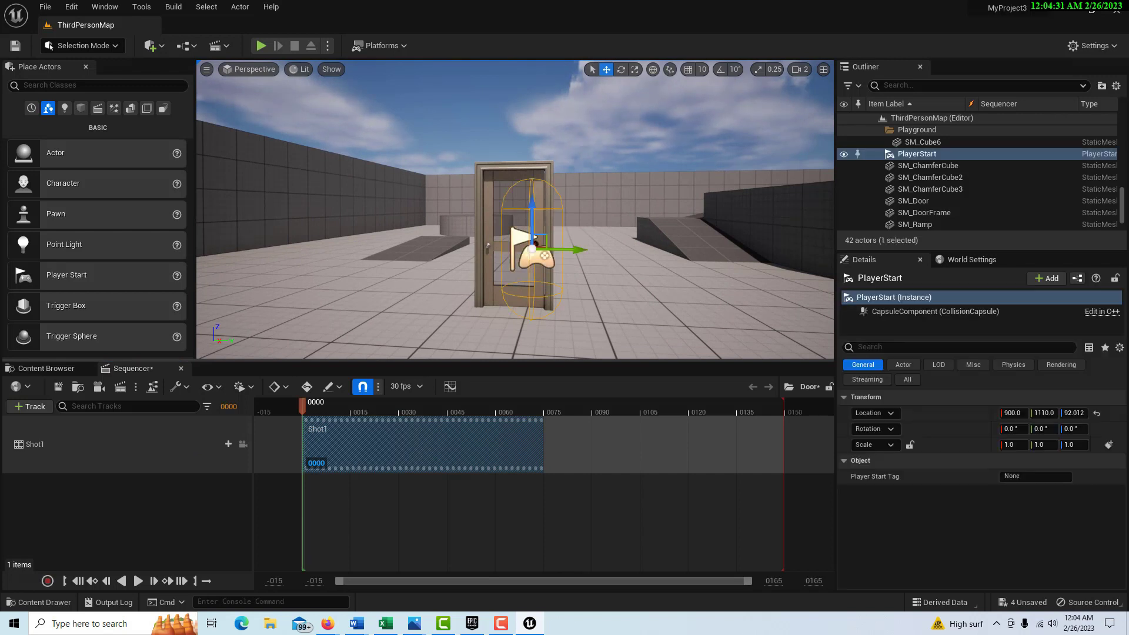
mouse_move(1013, 412)
left_mouse_down()
mouse_move(967, 413)
mouse_move(1037, 413)
mouse_move(1020, 413)
left_mouse_up()
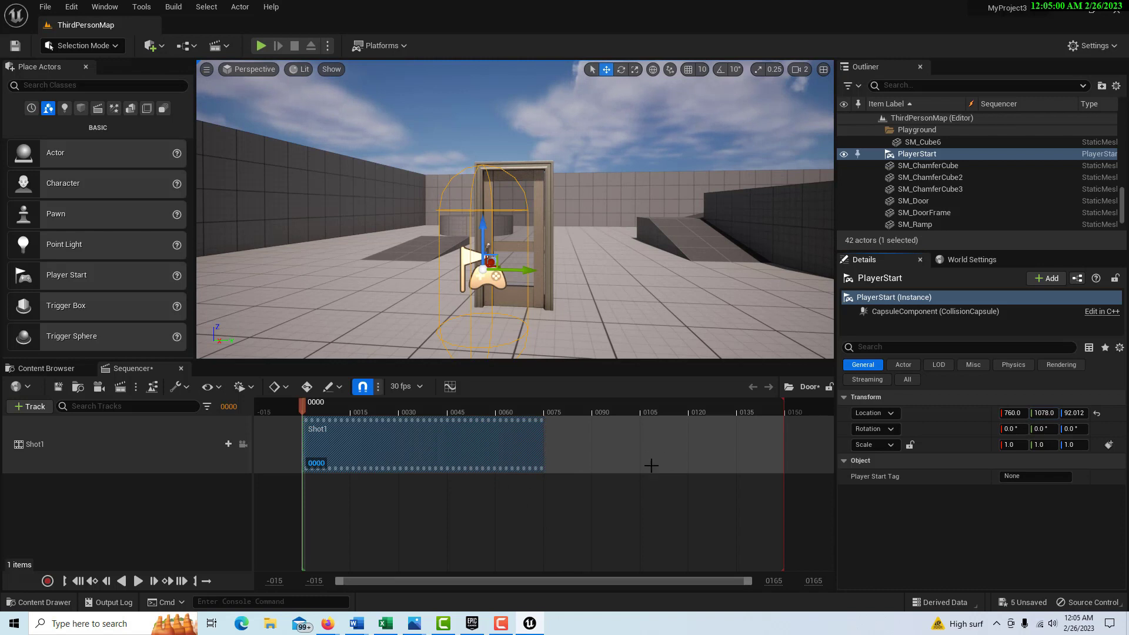
left_click(33, 408)
- Add SM_Door to the sequence and key its Transform at frame 0
mouse_move(53, 426)
scroll(246, 485, "down", 5)
left_click(241, 499)
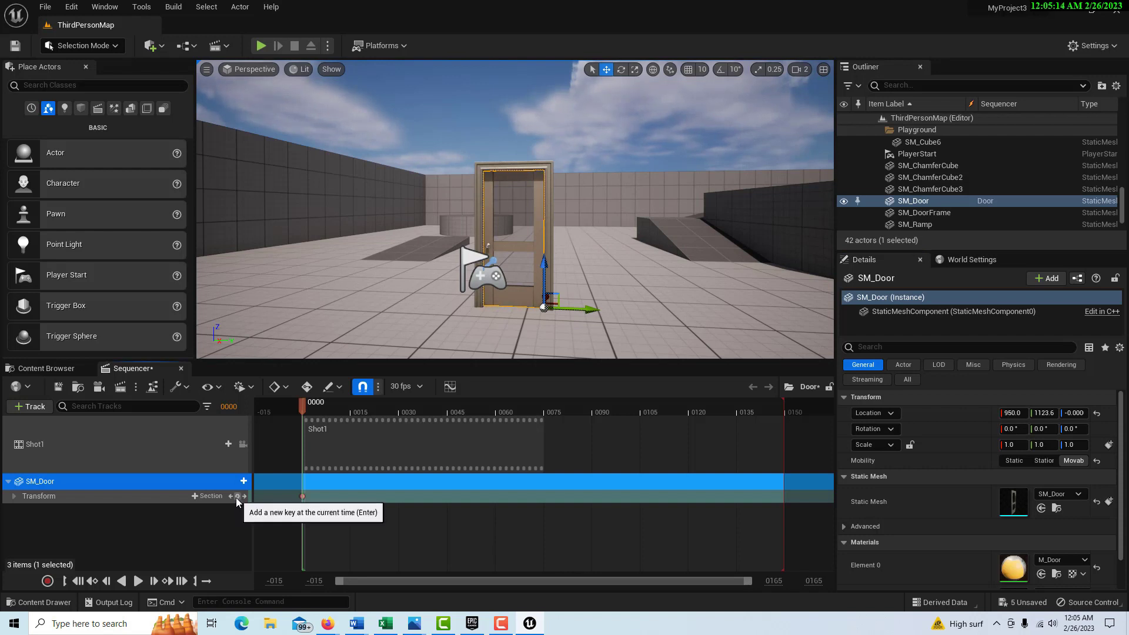
left_click(235, 498)
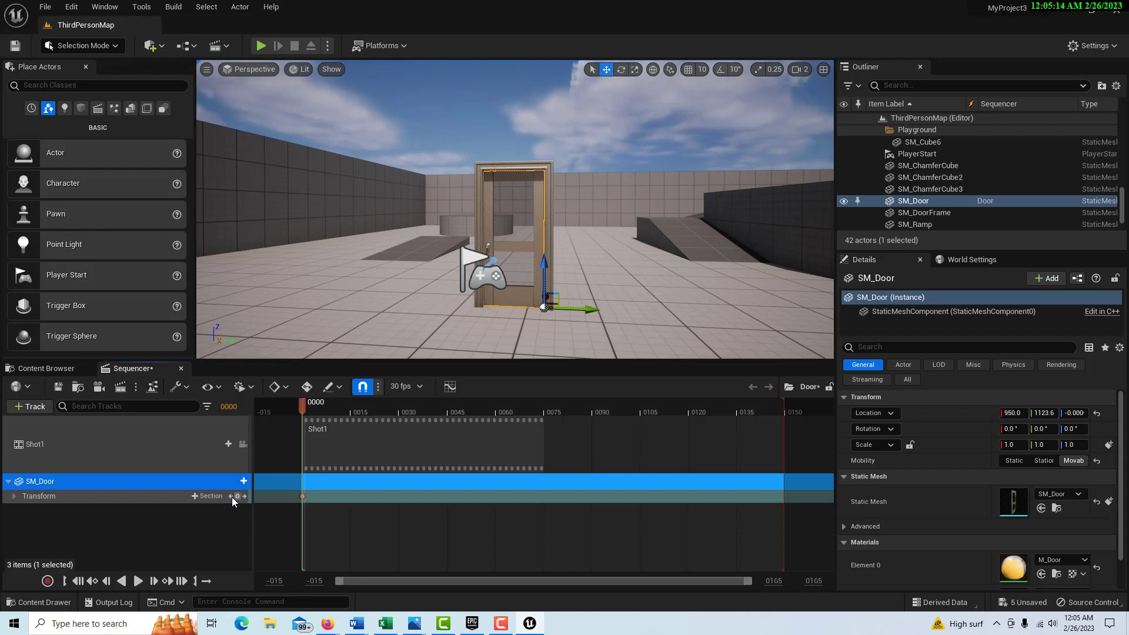
- With Auto-key on, rotate the door about 90° open at frame 149
left_click(307, 387)
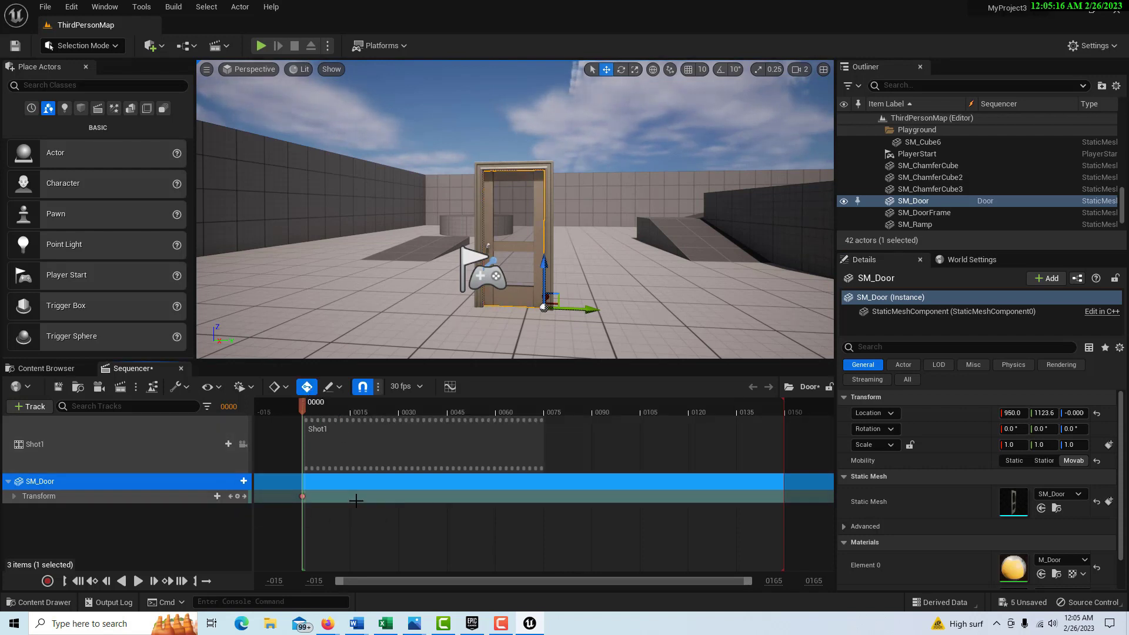
left_click(182, 581)
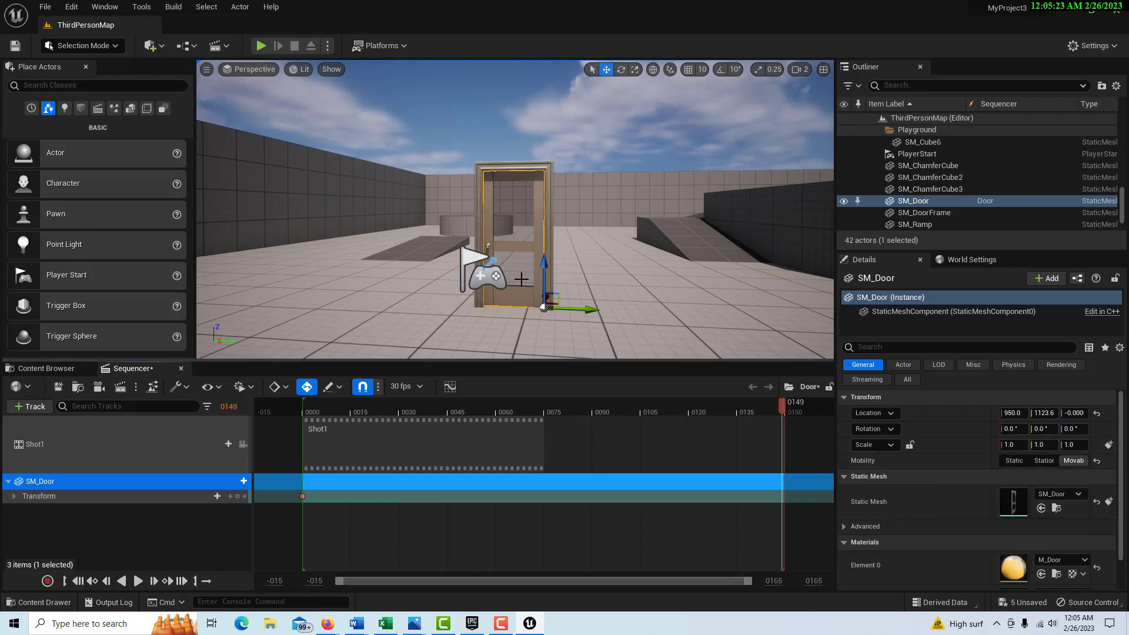
key("e")
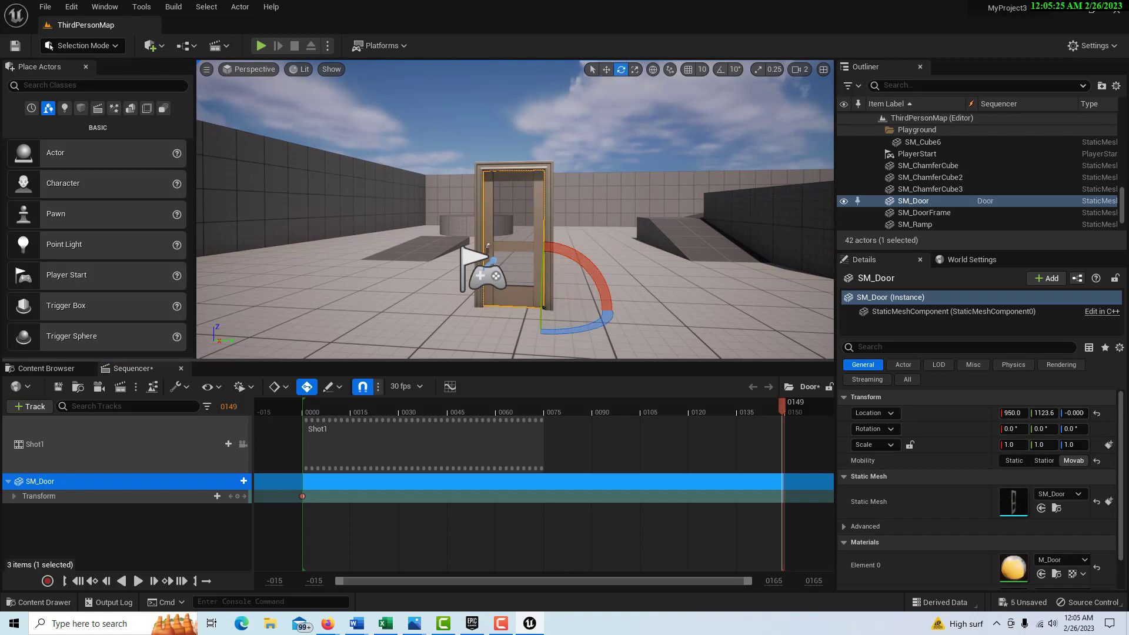
left_click_drag(1074, 429, 1123, 429)
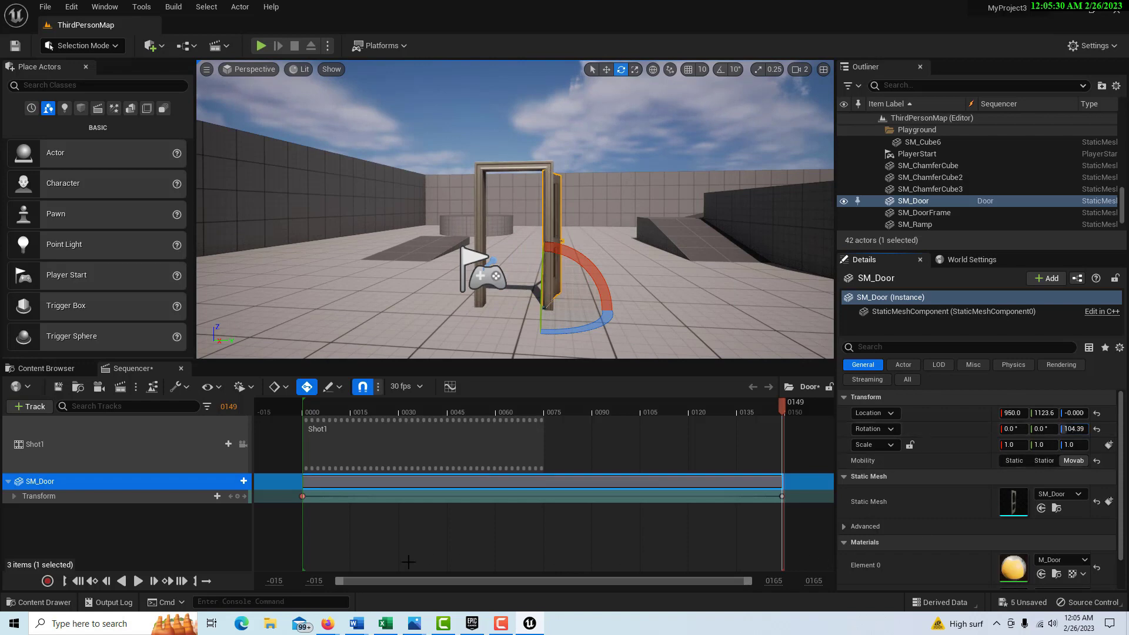
- Play the door-opening animation from the start, then stop and rewind
left_click(78, 581)
left_click(140, 581)
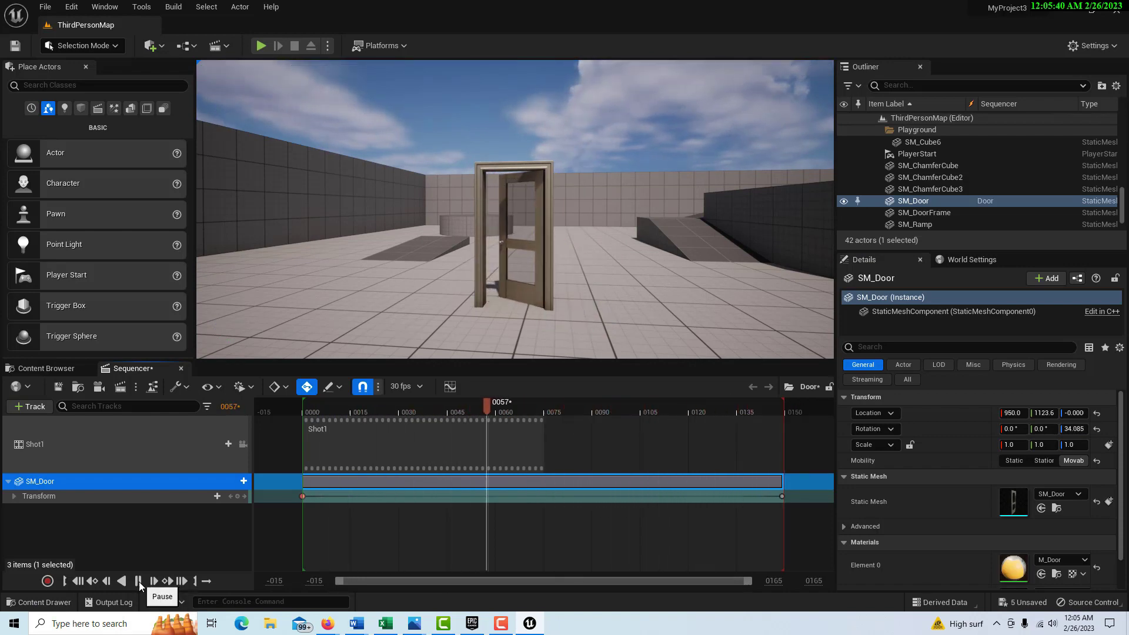
left_click(140, 581)
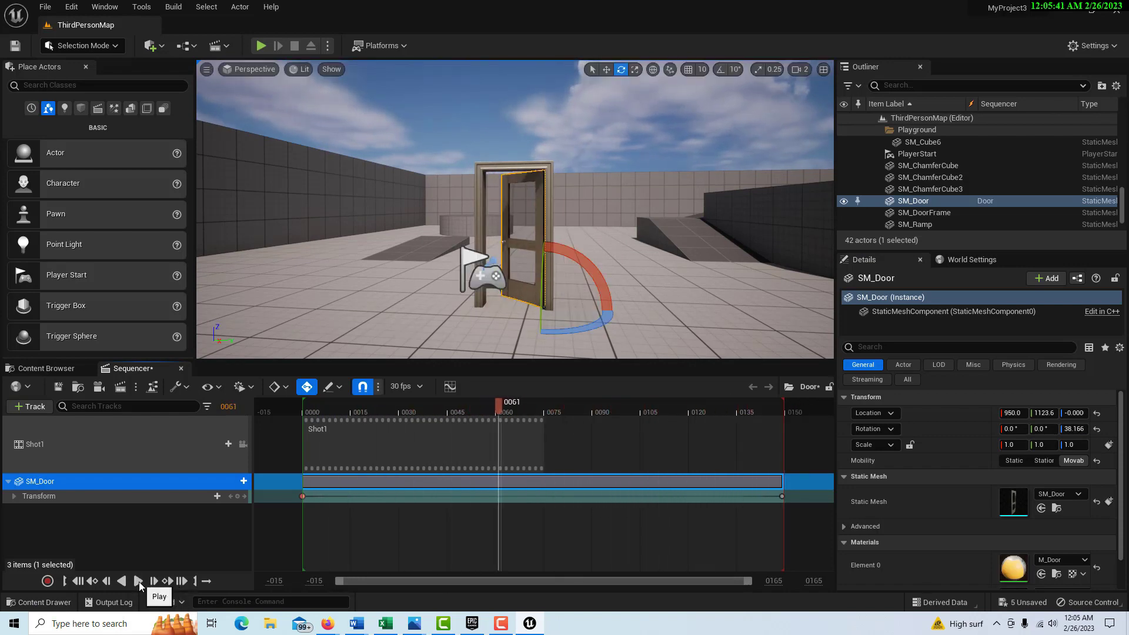
left_click(92, 581)
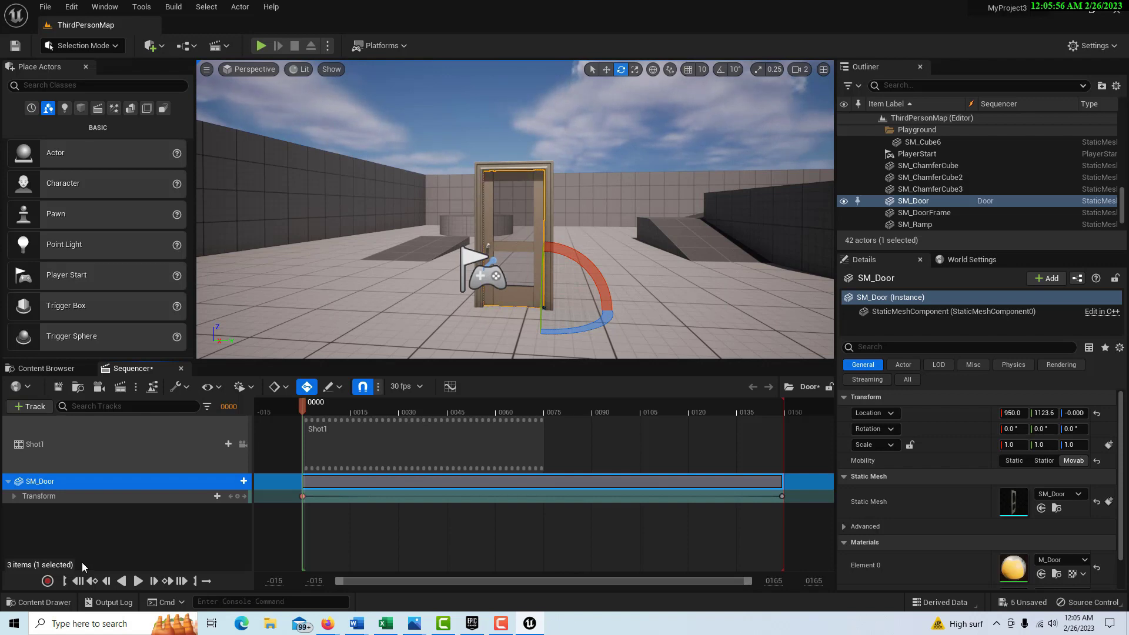
- Enter the Shot1 sub-sequence and search the actor list for 'poi' without adding anything
left_click(398, 456)
double_click(400, 454)
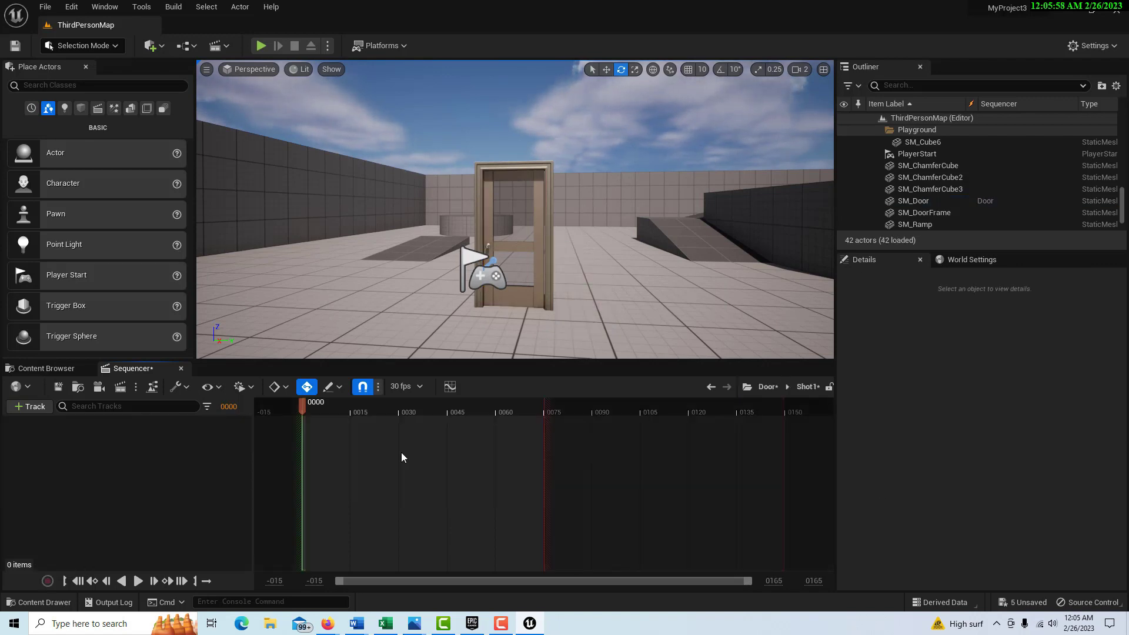
left_click(30, 406)
mouse_move(117, 424)
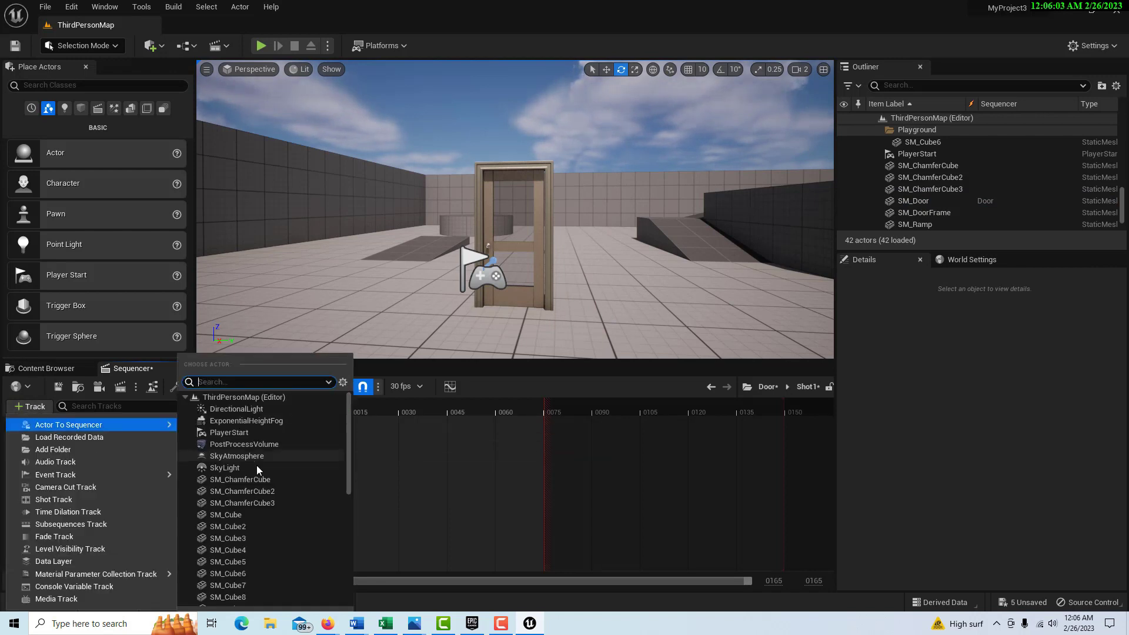
scroll(254, 480, "down", 4)
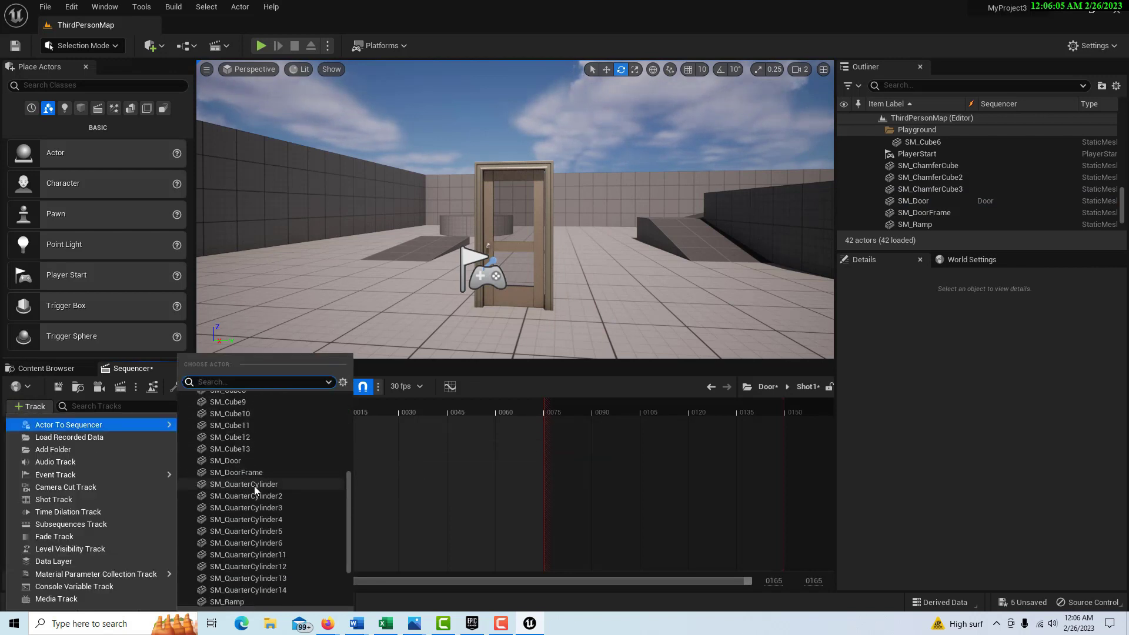
type("poi")
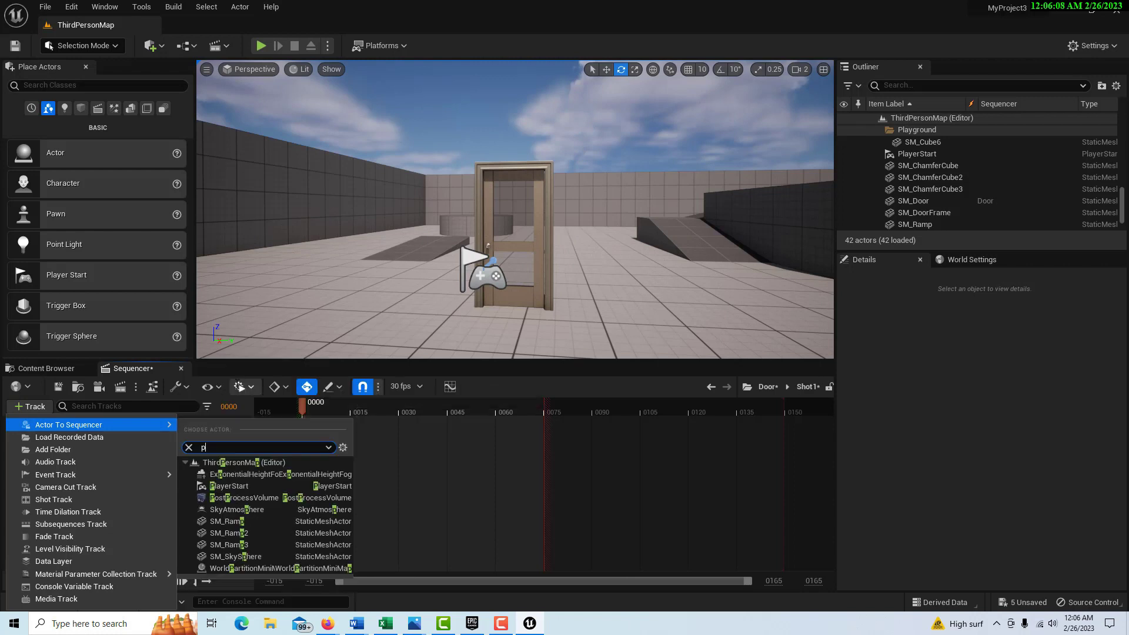
key("BackSpace")
key("BackSpace")
key("BackSpace")
key("BackSpace")
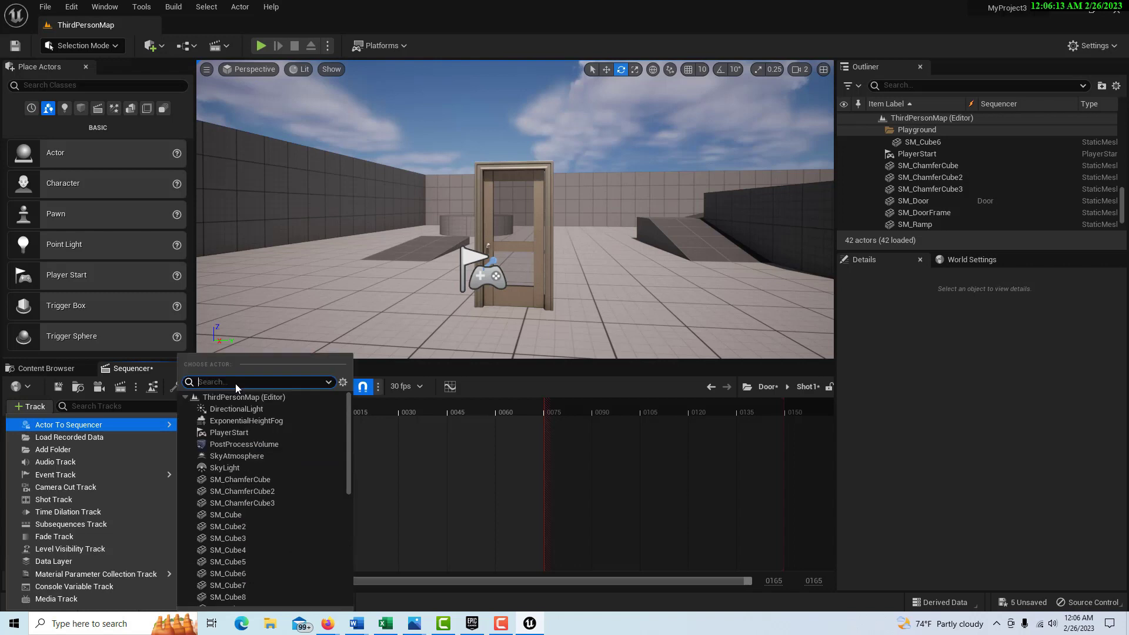
left_click(721, 252)
left_click(720, 252)
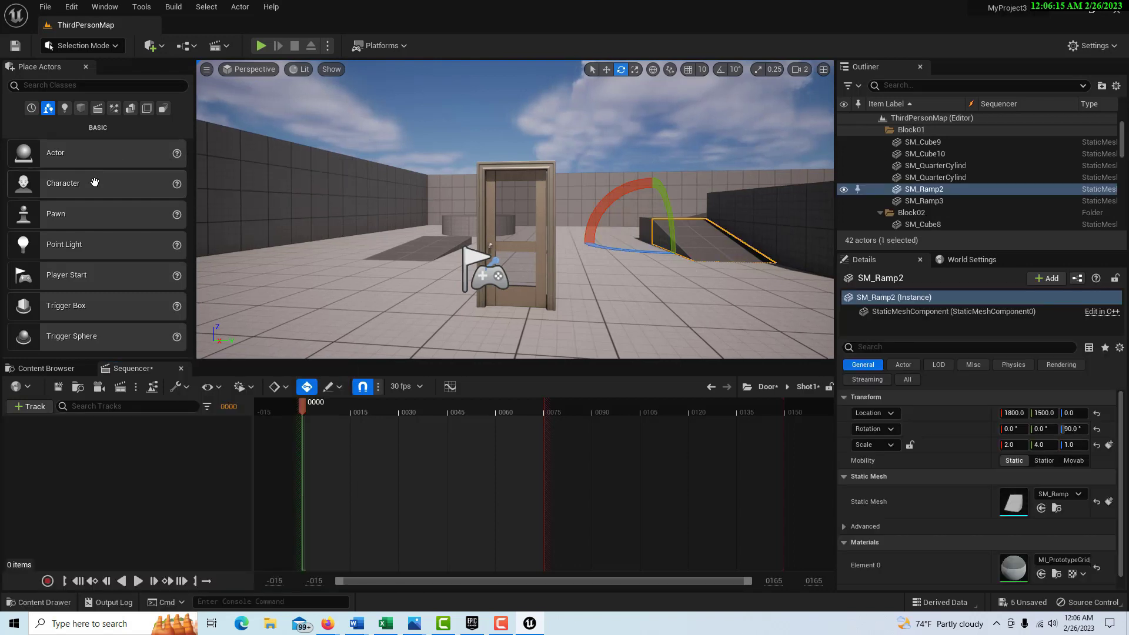
- Place a point light in front of the door and set its colour to pure red
left_click_drag(108, 251, 506, 277)
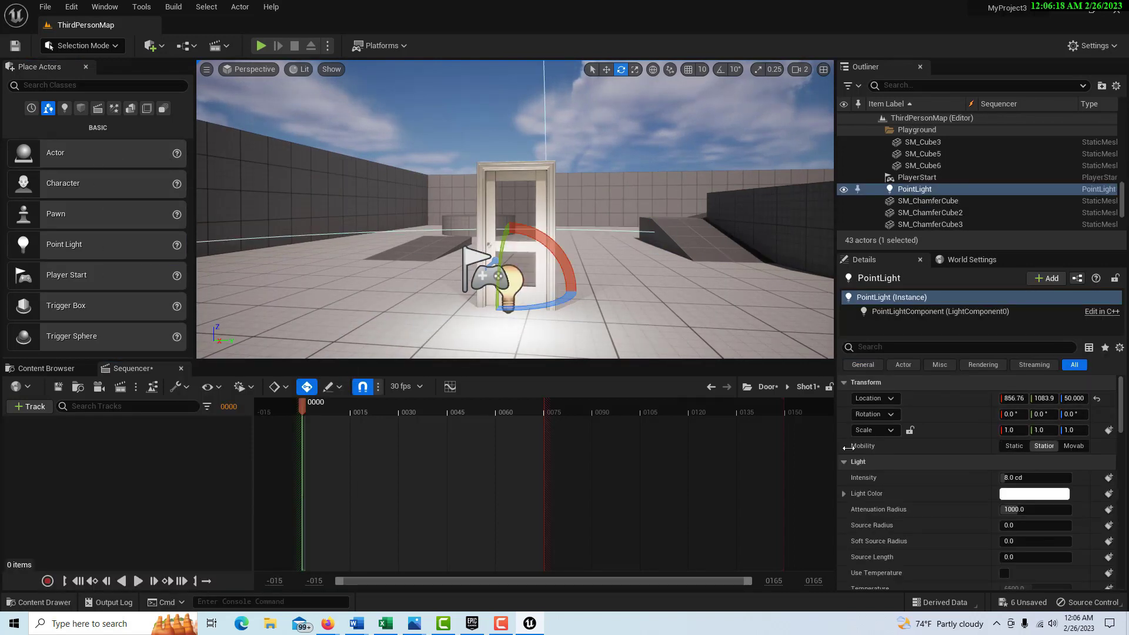
left_click(1035, 494)
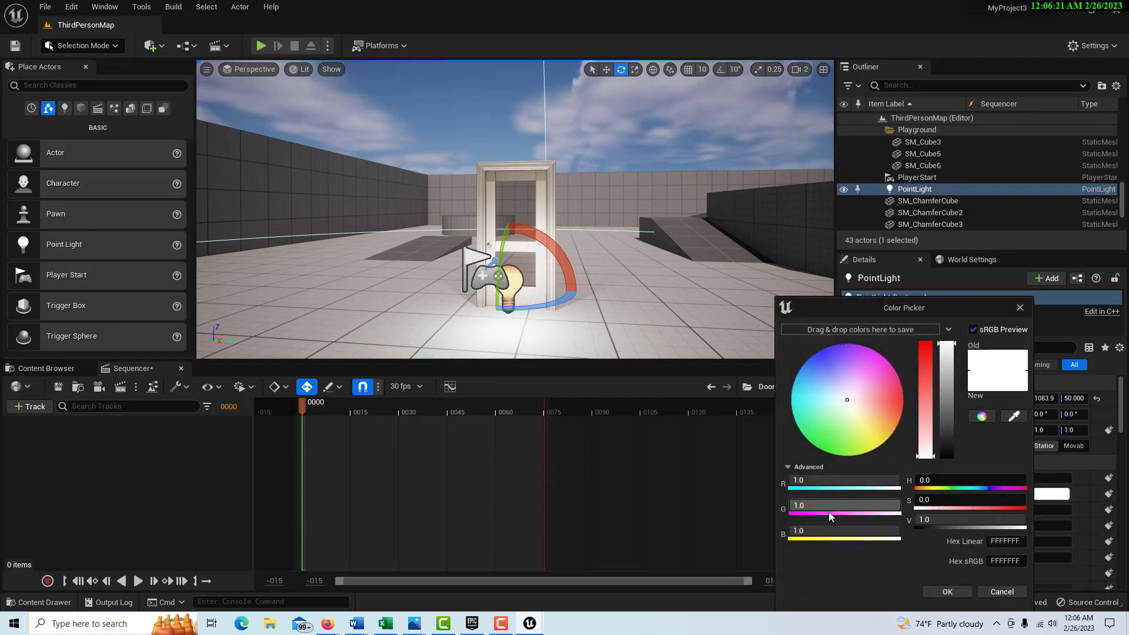
left_click(887, 401)
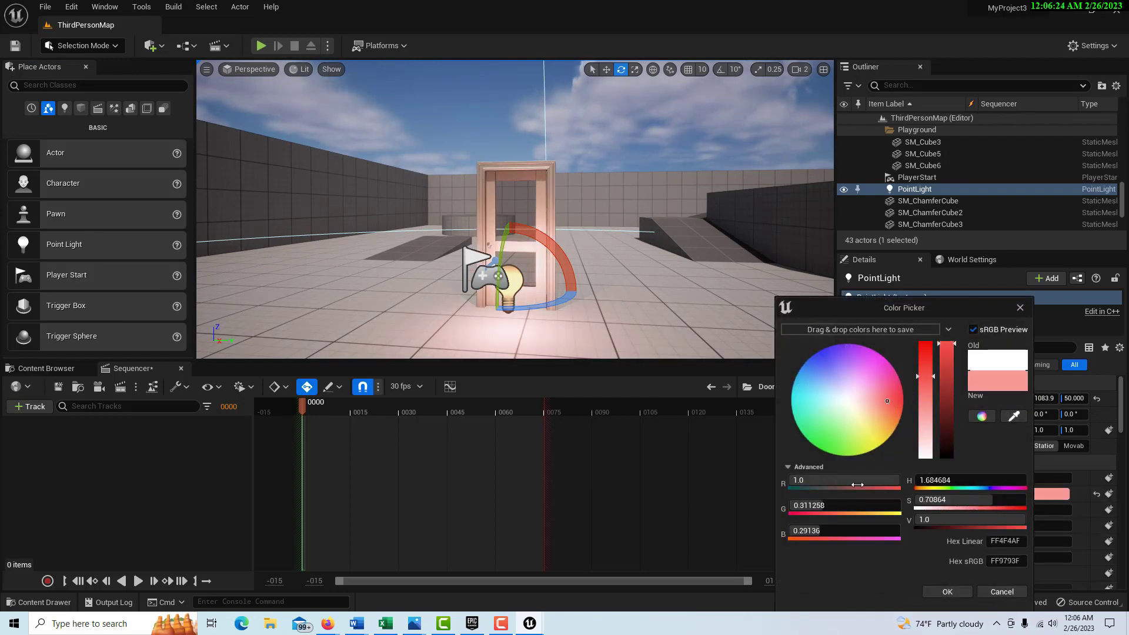
left_click_drag(848, 510, 789, 511)
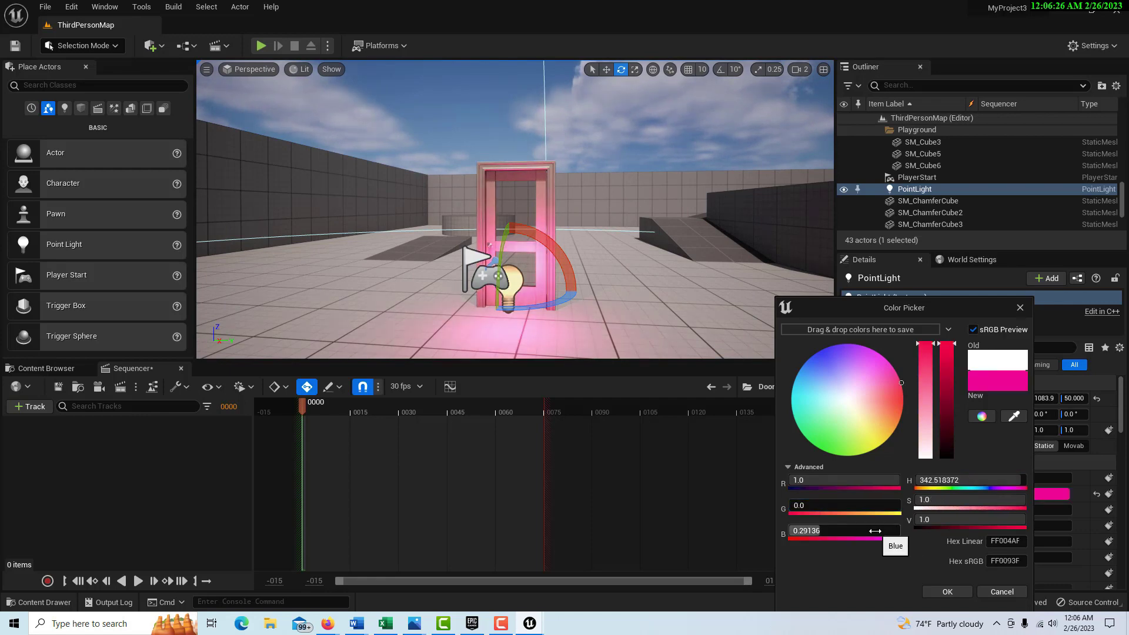
left_click_drag(890, 526, 789, 531)
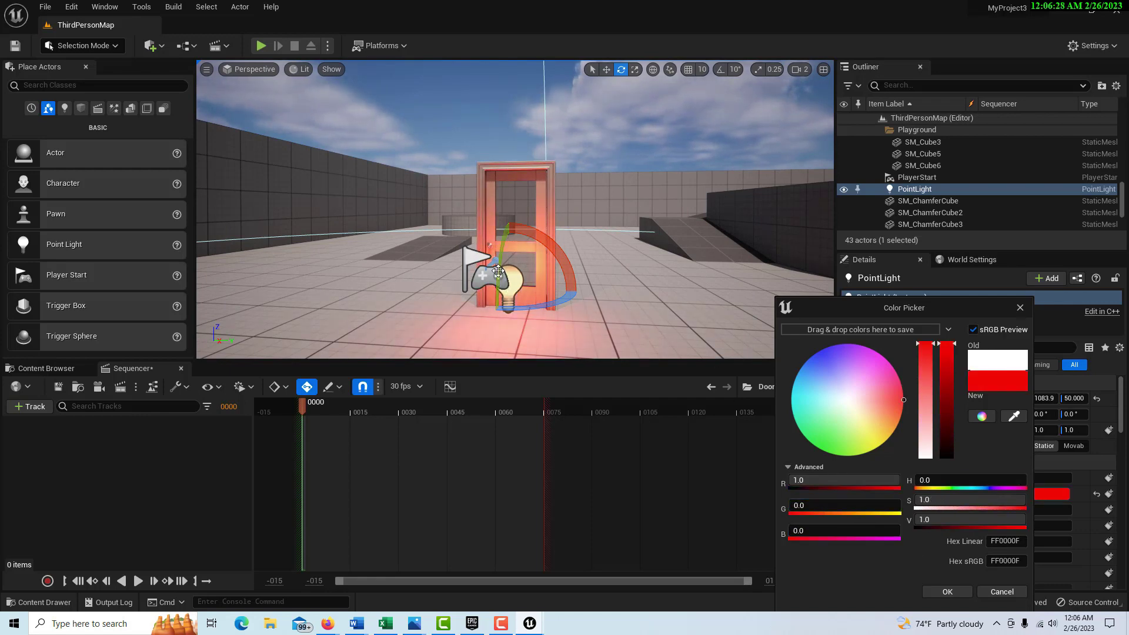
- Raise the light to a height of 143.91 and confirm the red colour
key("w")
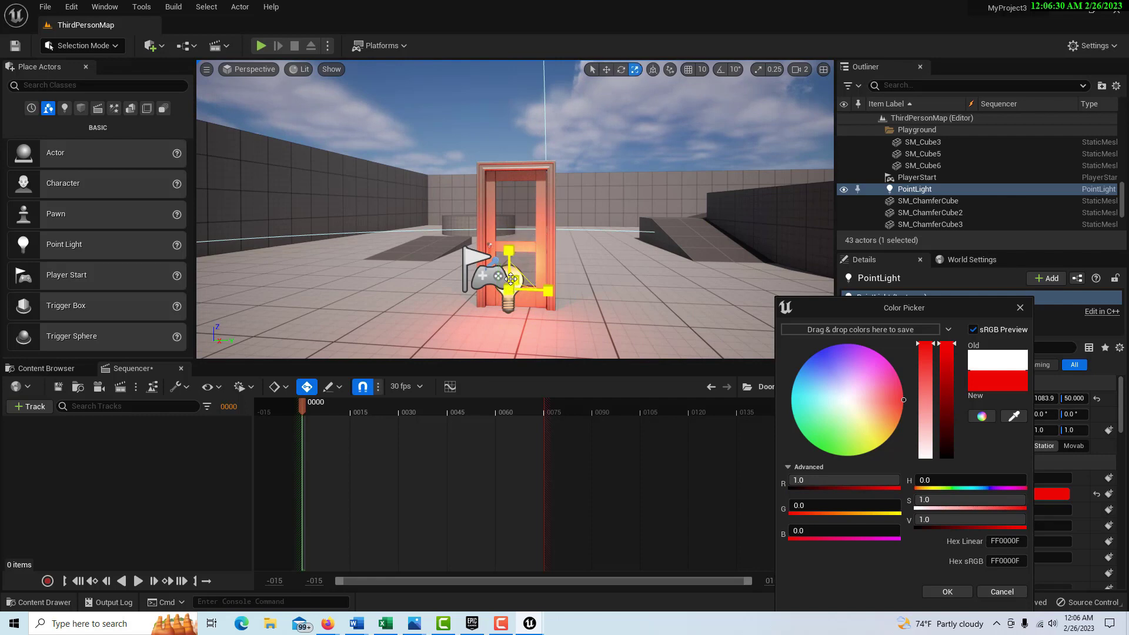
mouse_move(497, 261)
right_mouse_down()
mouse_move(513, 262)
mouse_move(478, 258)
right_mouse_up()
left_click_drag(486, 251, 492, 166)
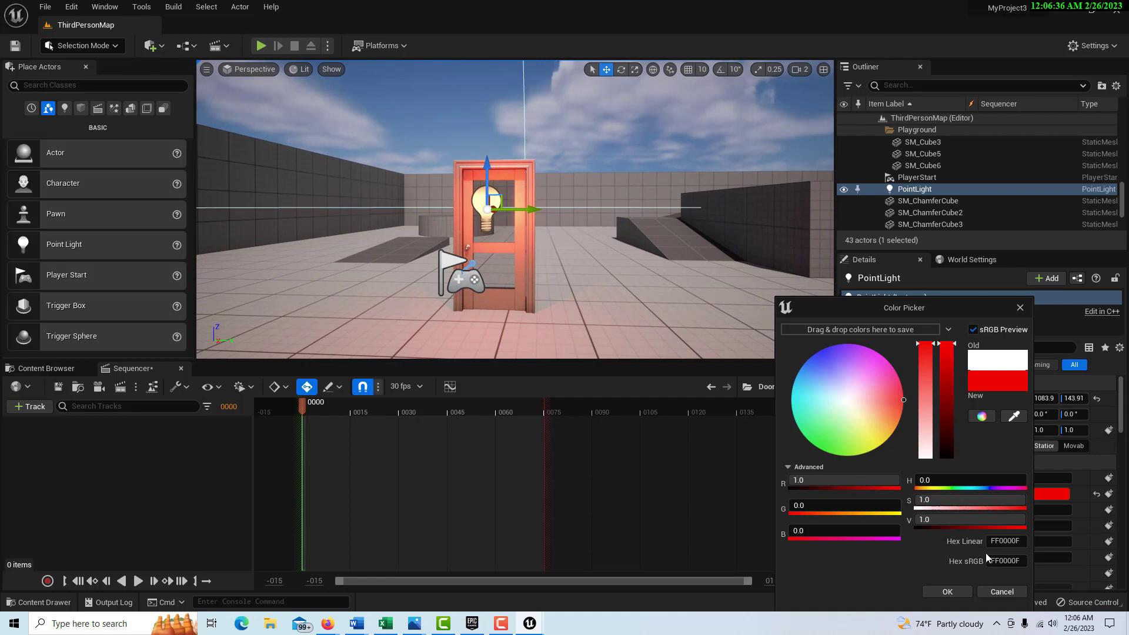
left_click(968, 590)
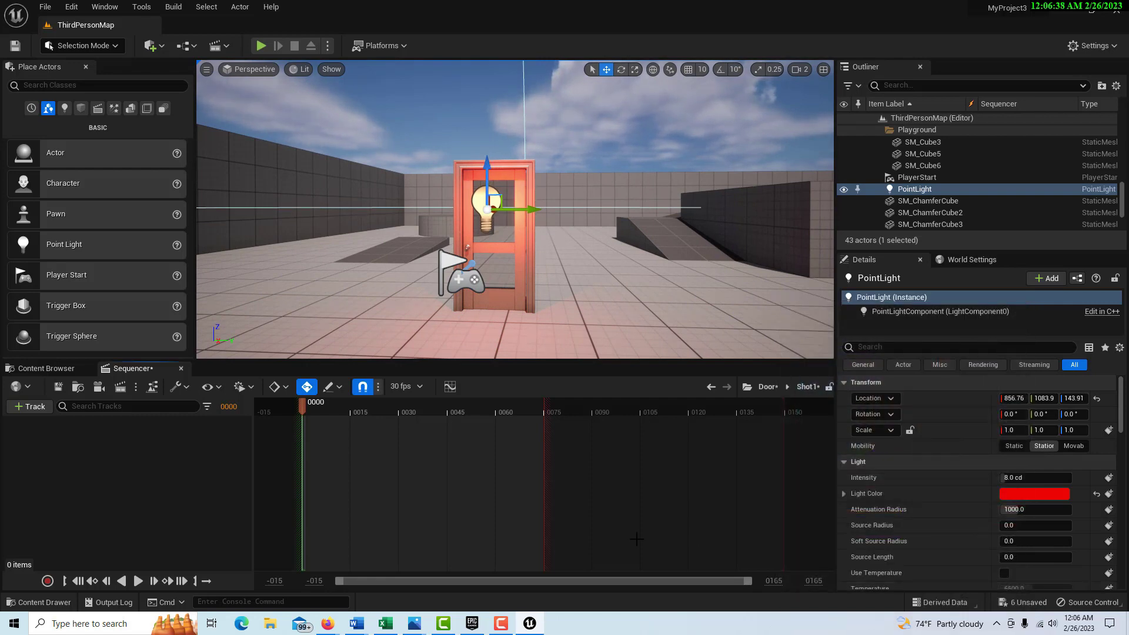
- Add the PointLight to Shot1 as a track and key its red Light Color at frame 0000
left_click(32, 407)
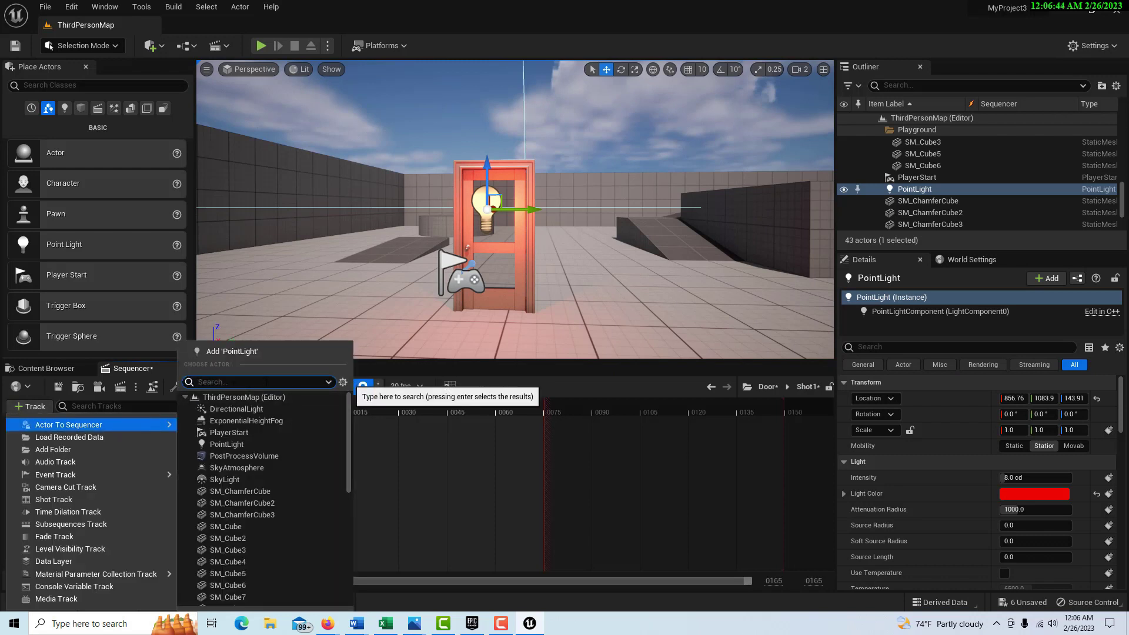
type("poi")
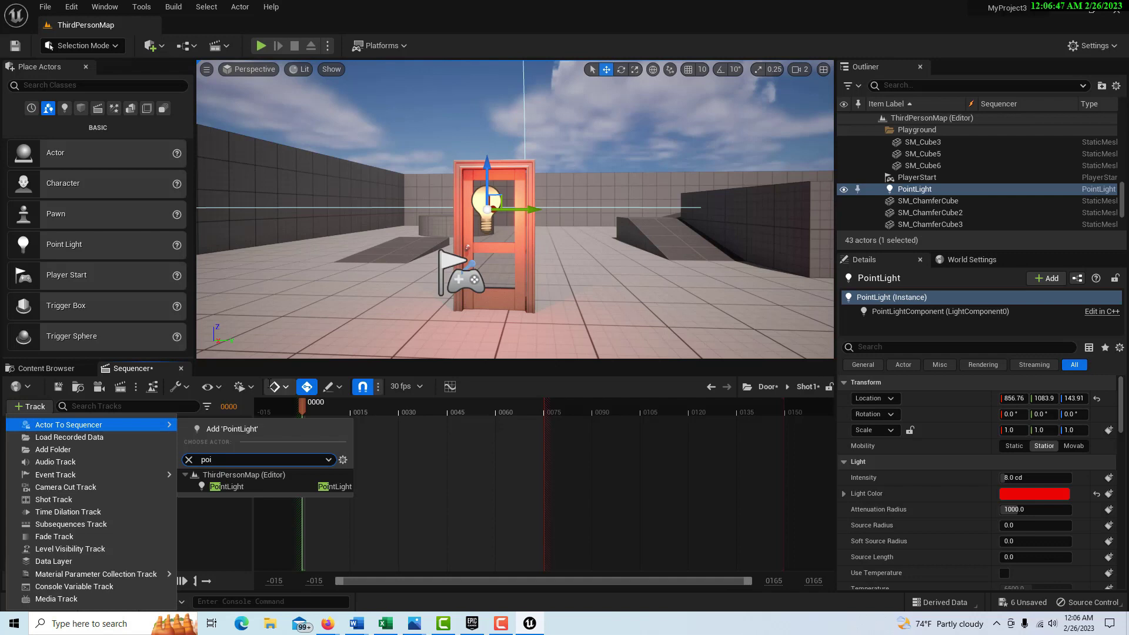
left_click(243, 488)
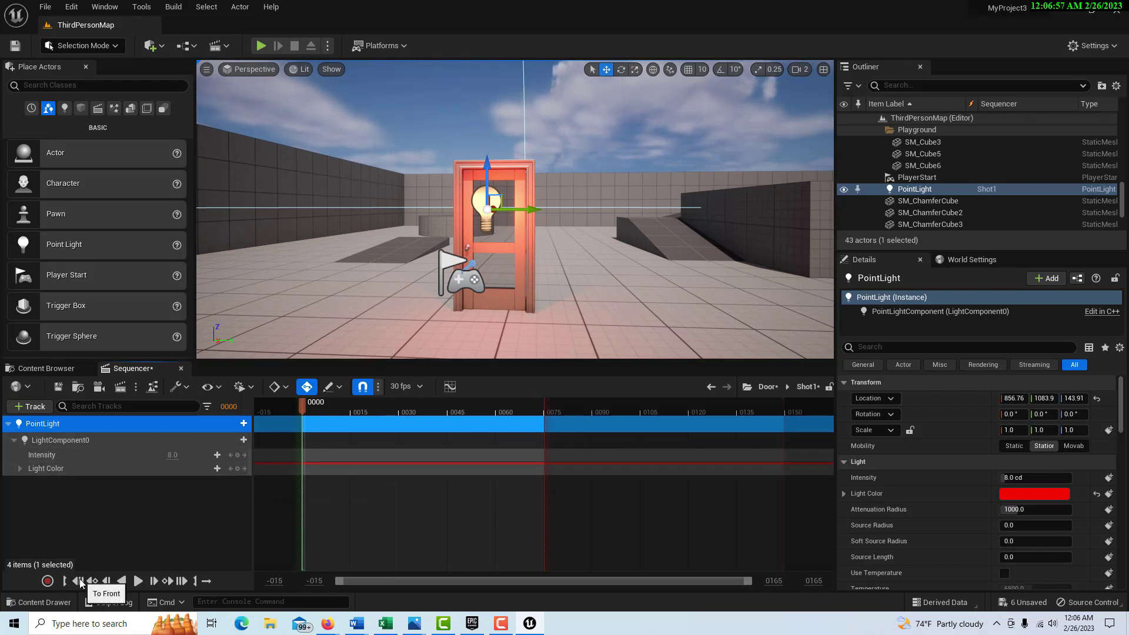
left_click(237, 468)
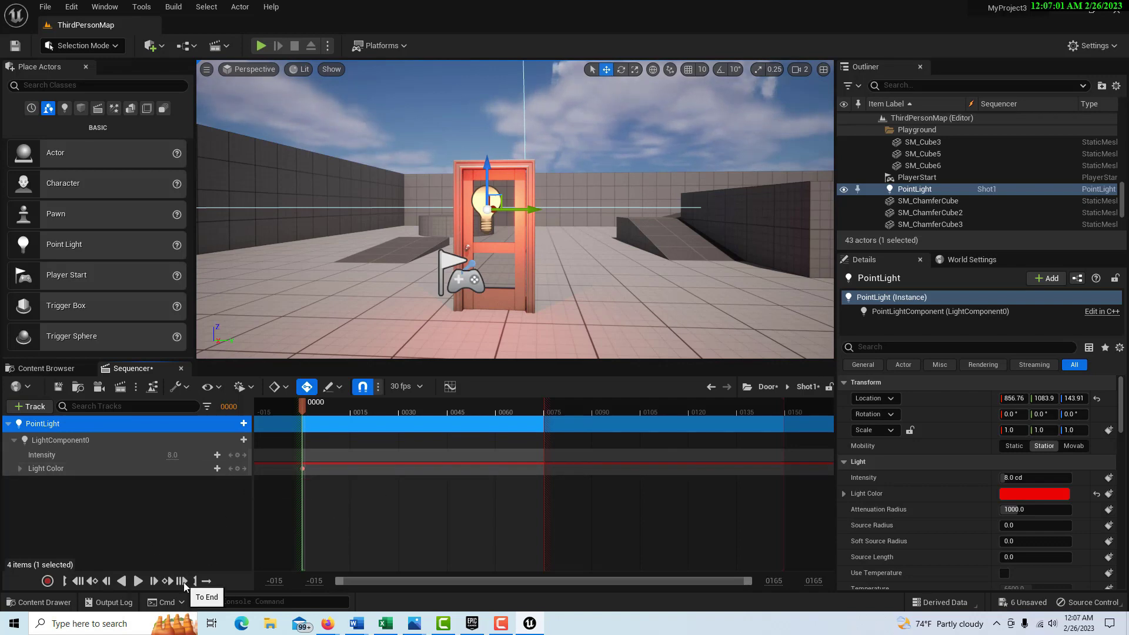
left_click(182, 581)
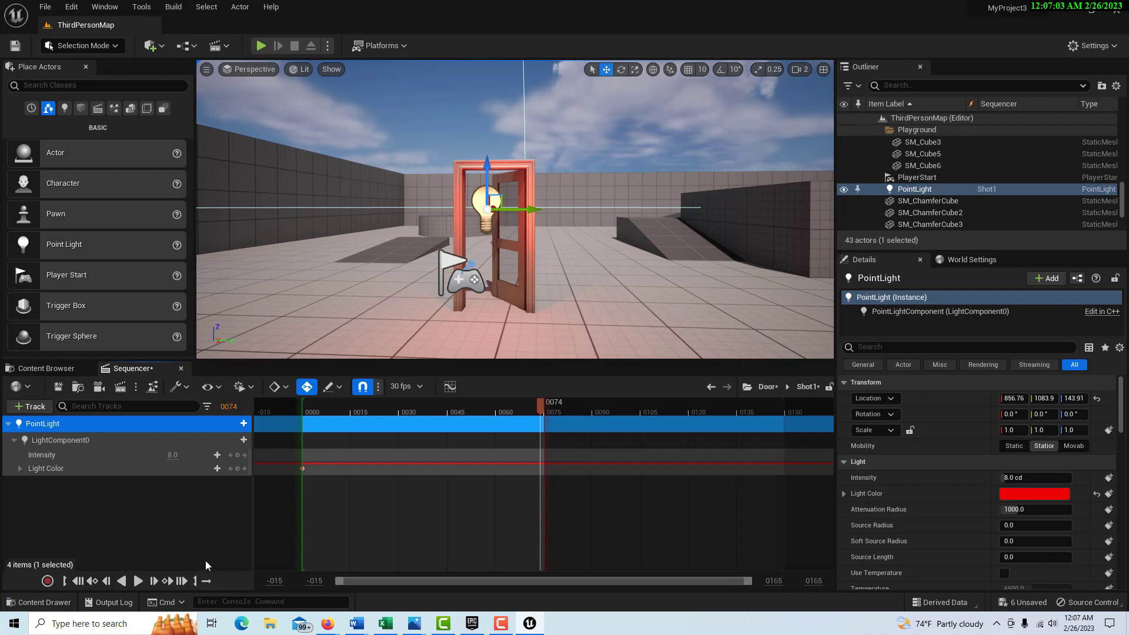
- Key the PointLight's Light Color to pure green at frame 0074
left_click(1047, 494)
left_click_drag(841, 436, 819, 439)
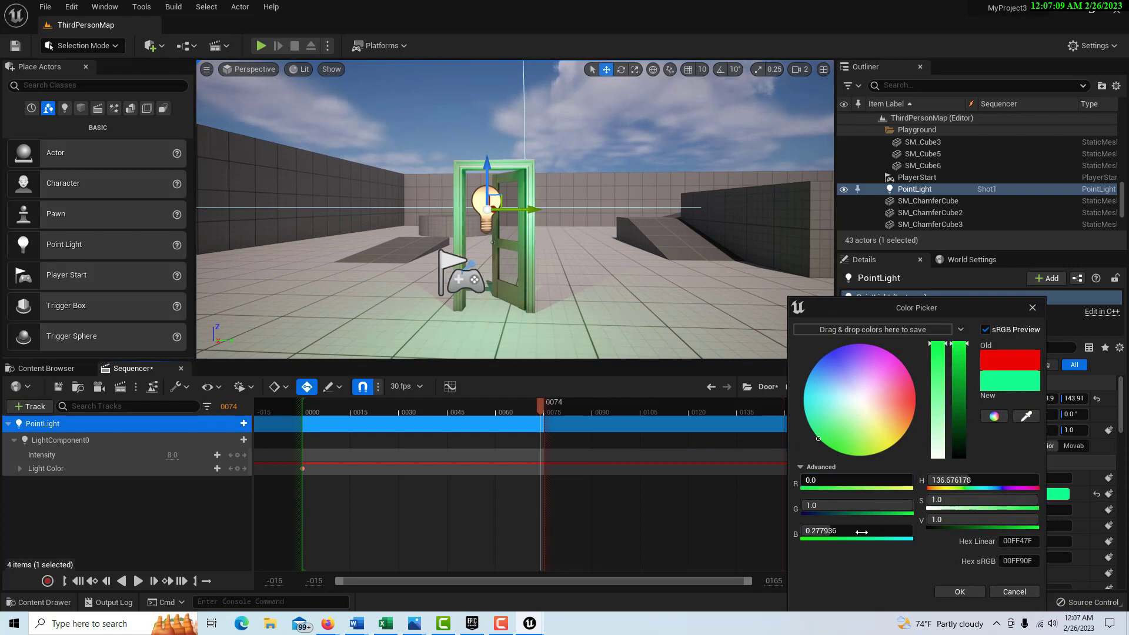
left_click_drag(860, 531, 846, 531)
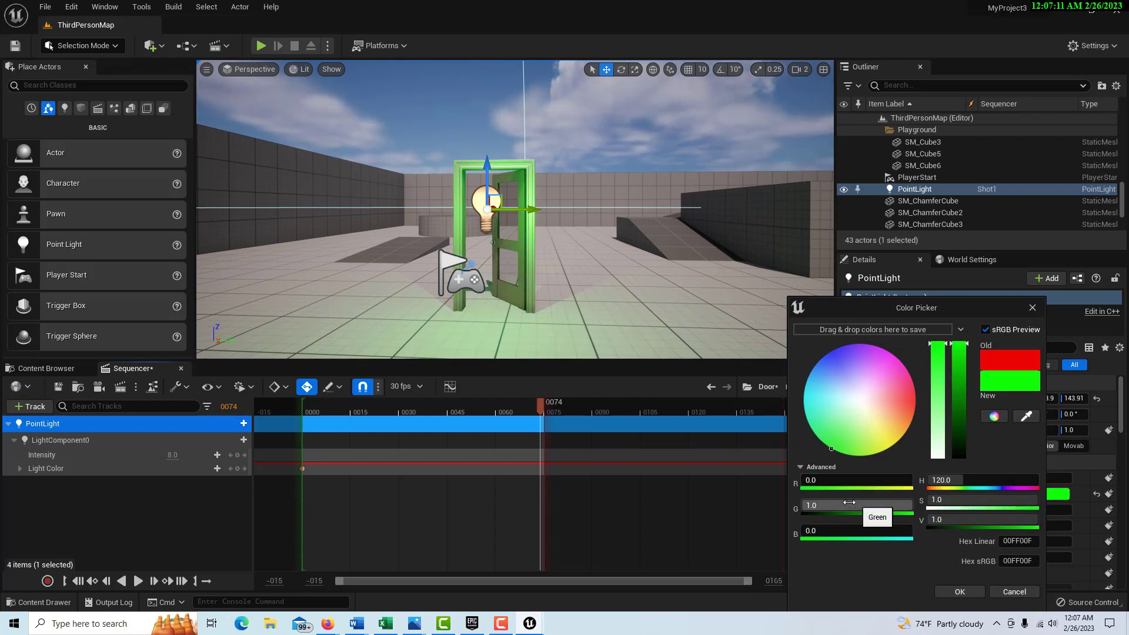
left_click(962, 593)
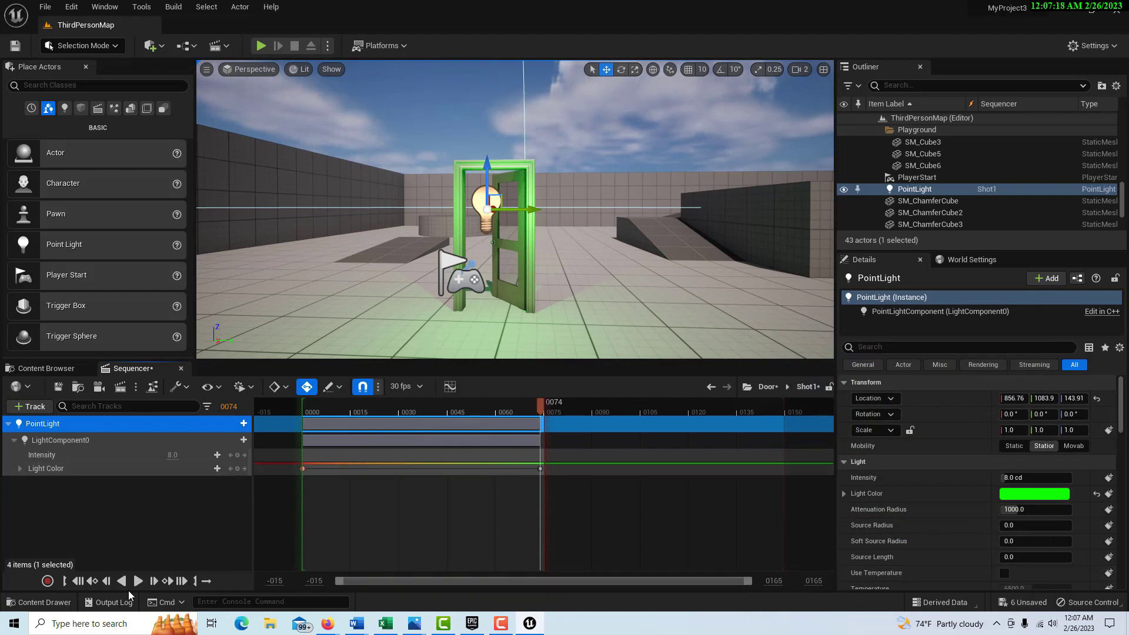
- Preview the red-to-green shift from the start of Shot1, then return to the Door sequence
left_click(80, 581)
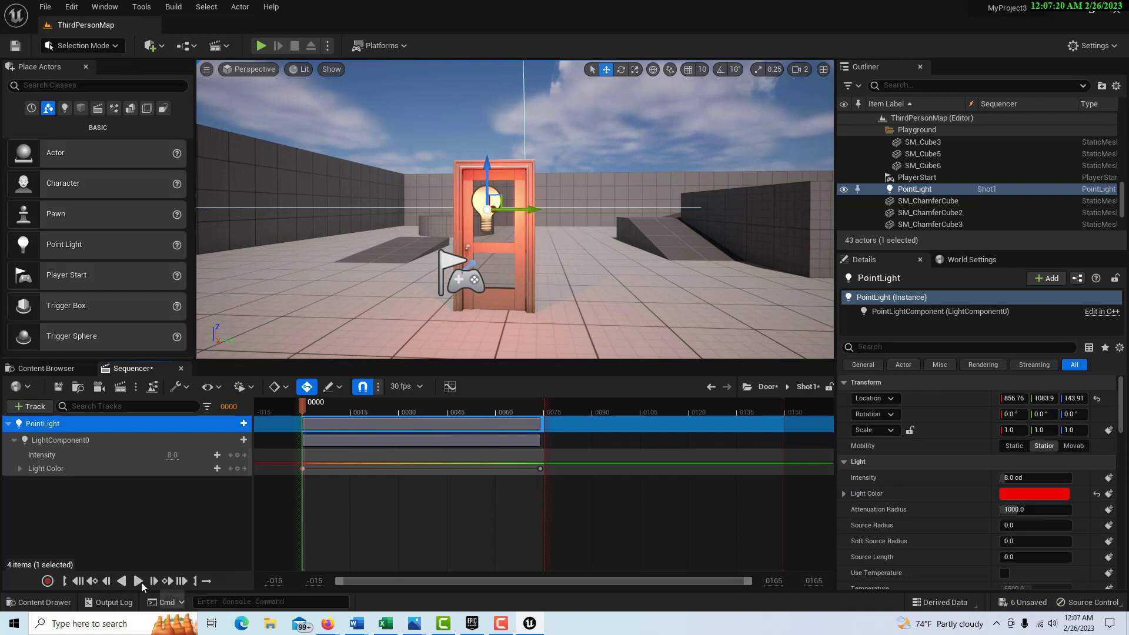
left_click(139, 581)
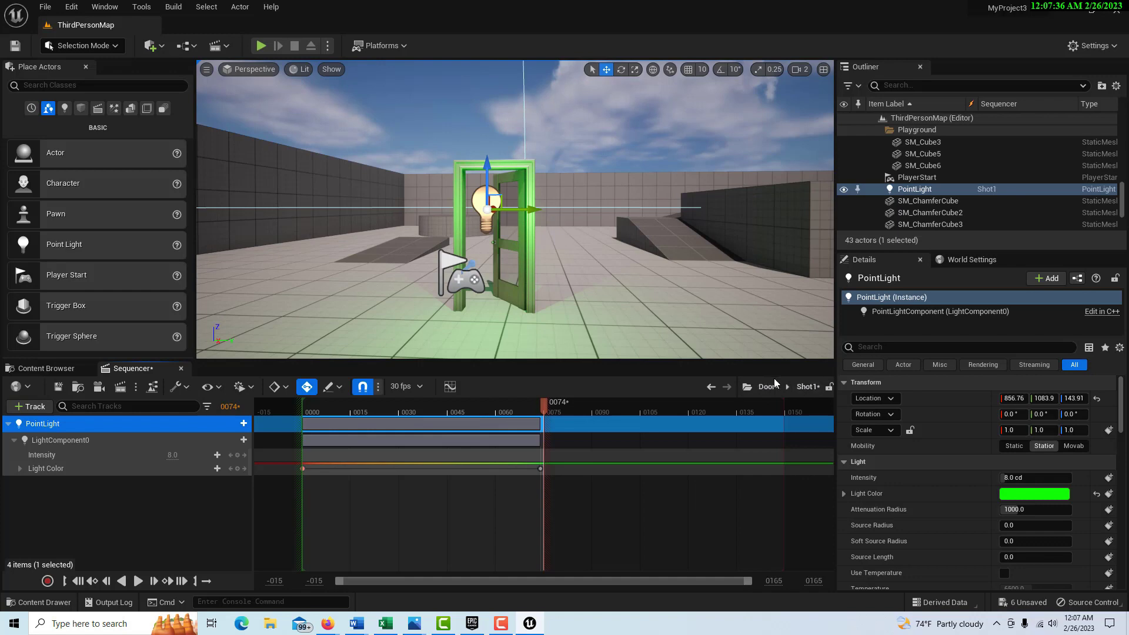
left_click(713, 390)
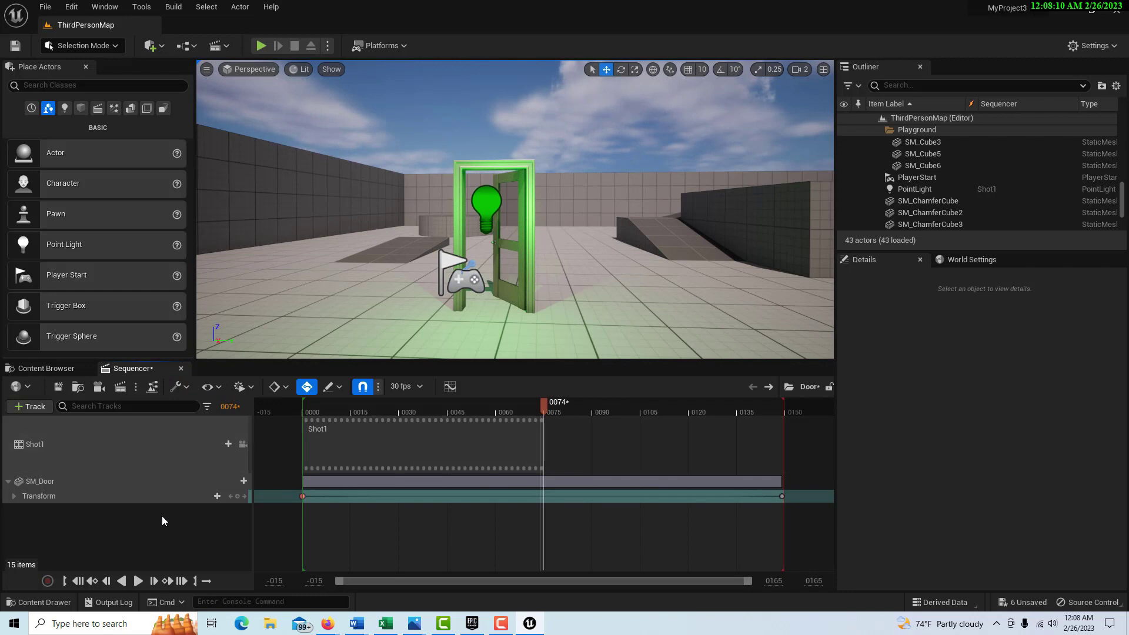
- Play the Door sequence from frame 0 to watch the door open, then rewind and select SM_Door
left_click(77, 581)
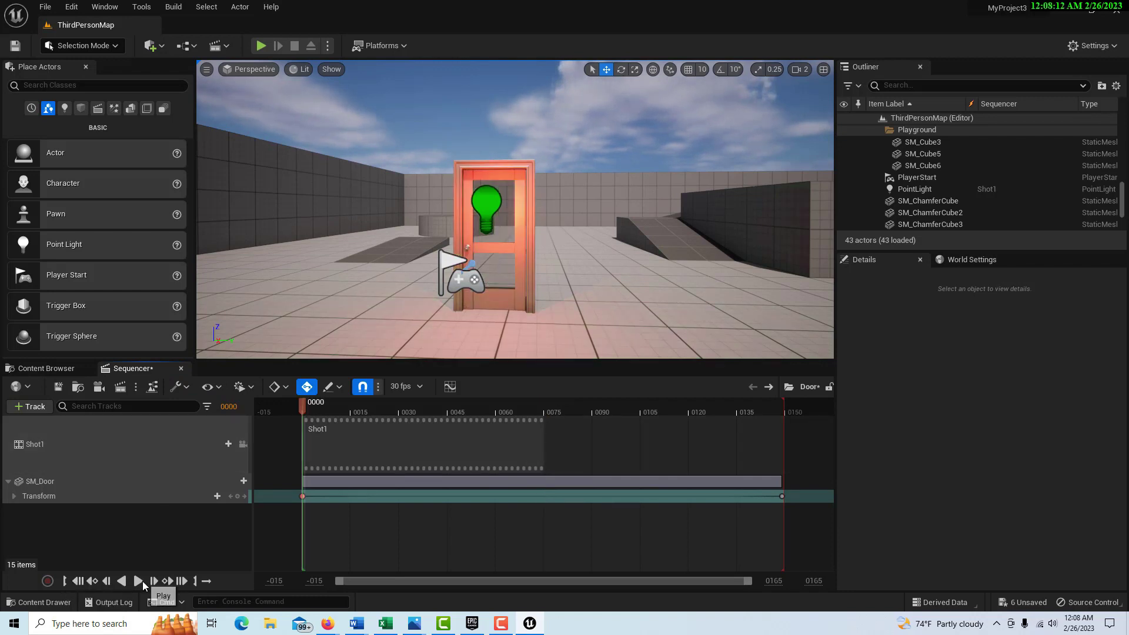
left_click(138, 581)
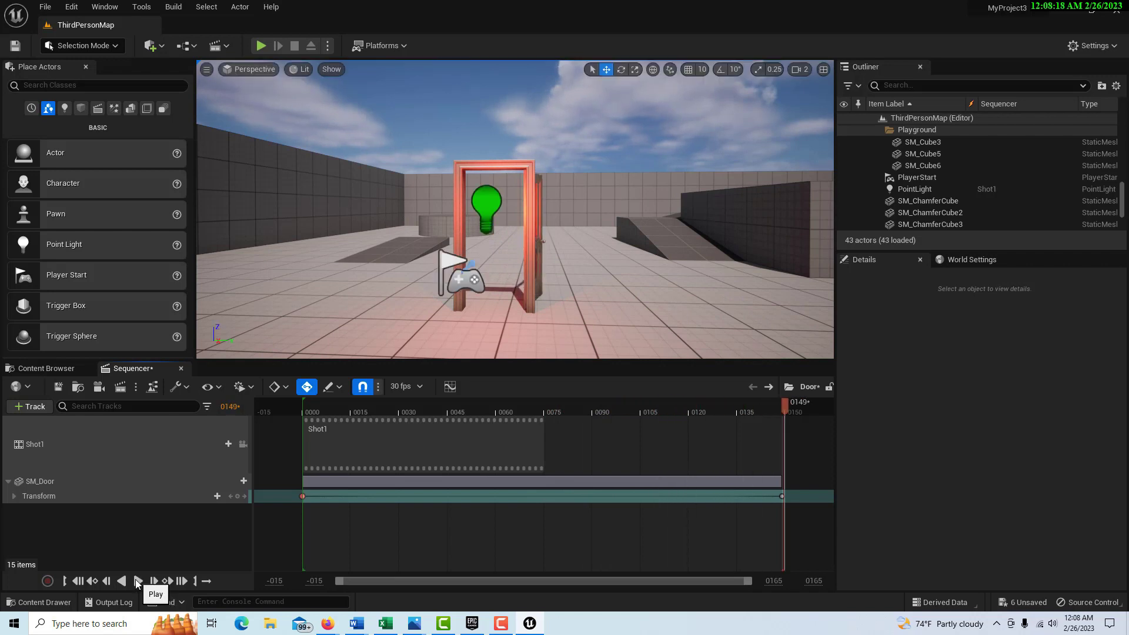
left_click(83, 583)
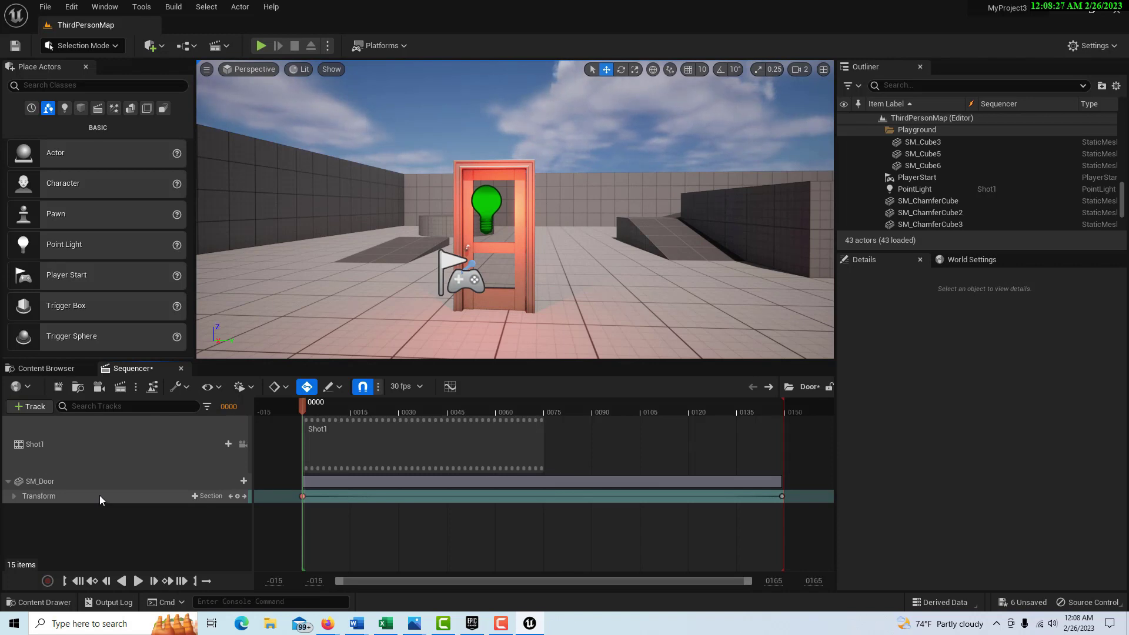
left_click(100, 486)
- Set the SM_Door Transform section's When Finished option to Keep State so the door stays open
right_click(100, 485)
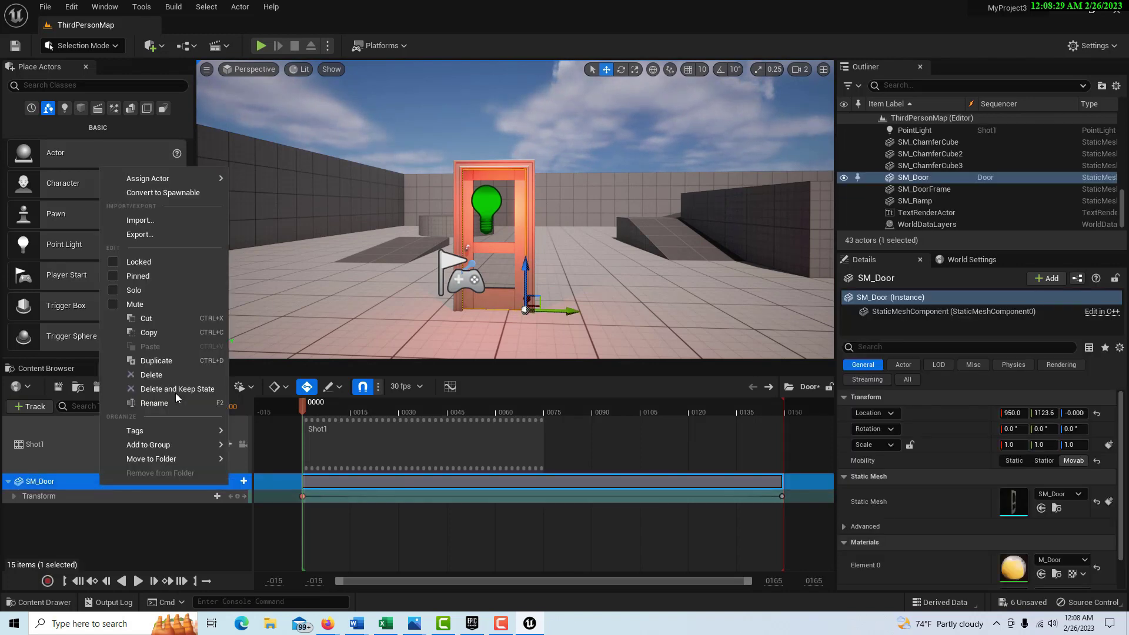
left_click(150, 496)
right_click(150, 496)
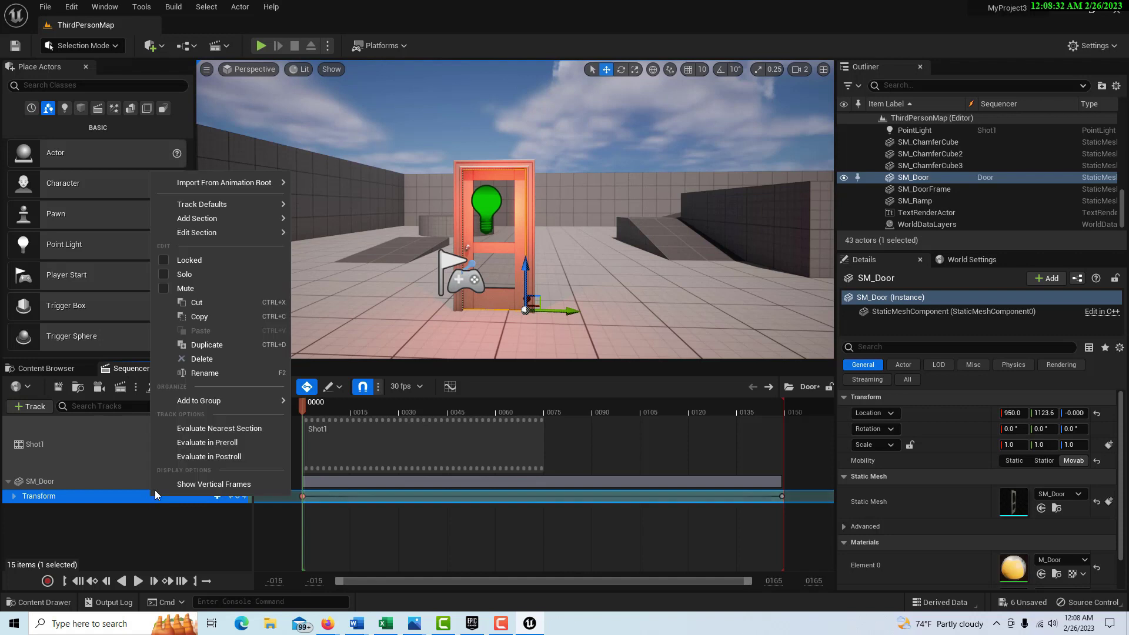
mouse_move(235, 234)
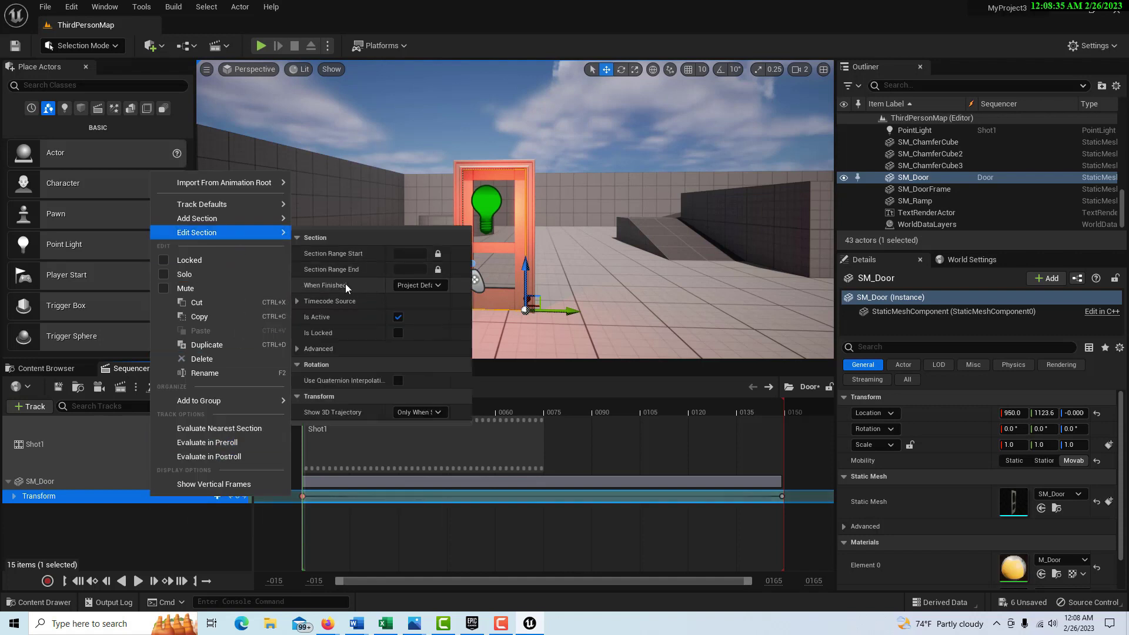
left_click(438, 285)
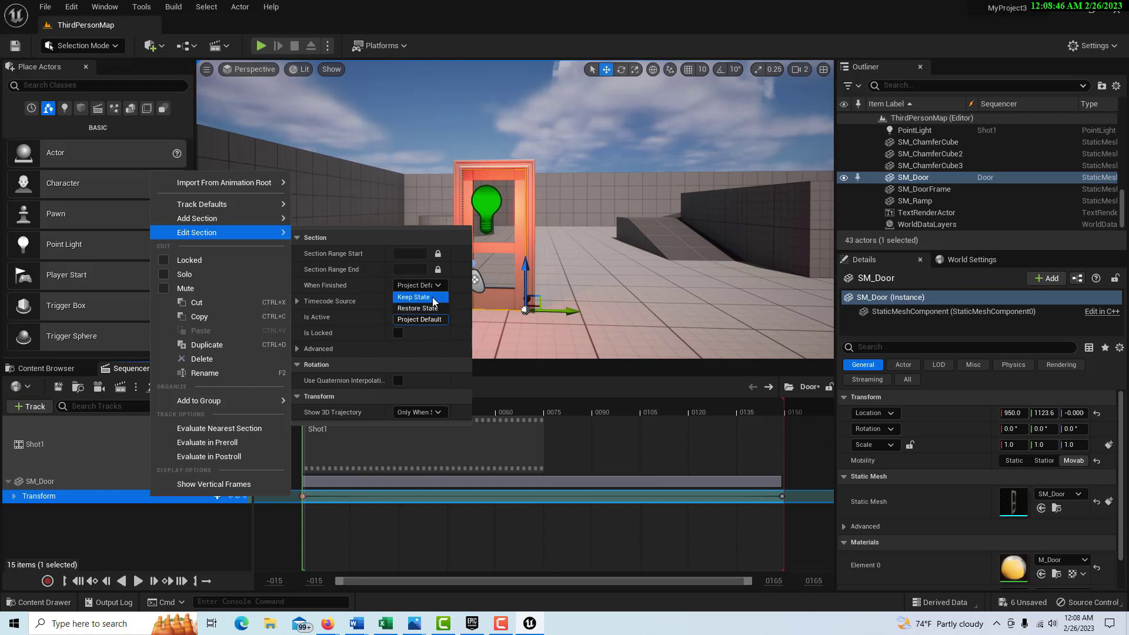
left_click(432, 298)
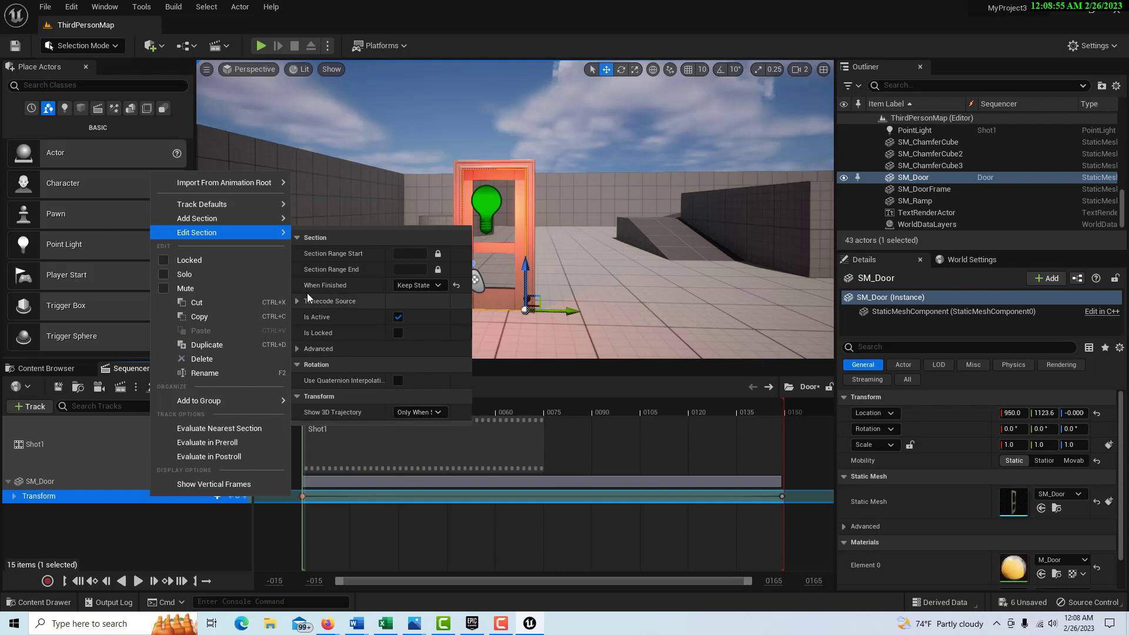
left_click(179, 538)
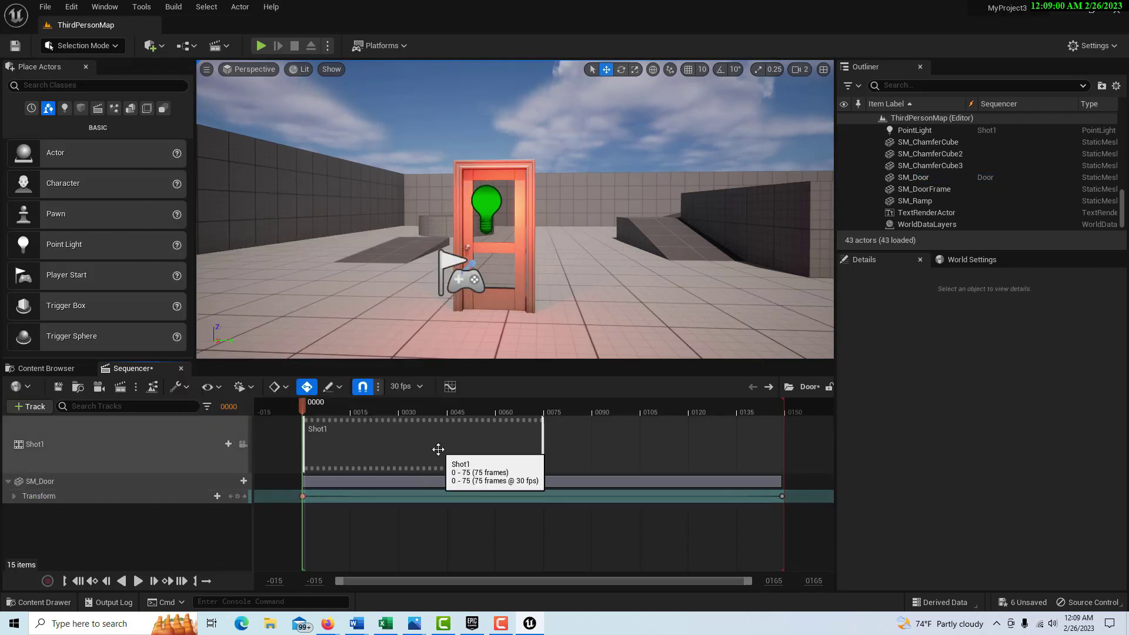
- Inside Shot1, set the PointLight Light Color section's When Finished option to Keep State
double_click(394, 444)
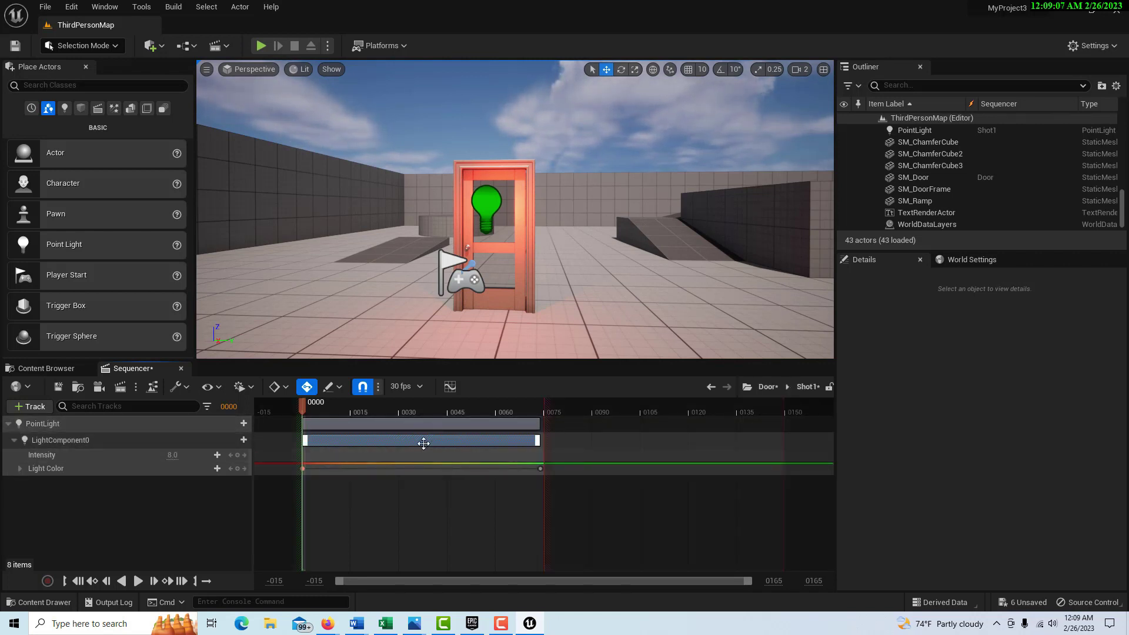
left_click(151, 471)
right_click(151, 469)
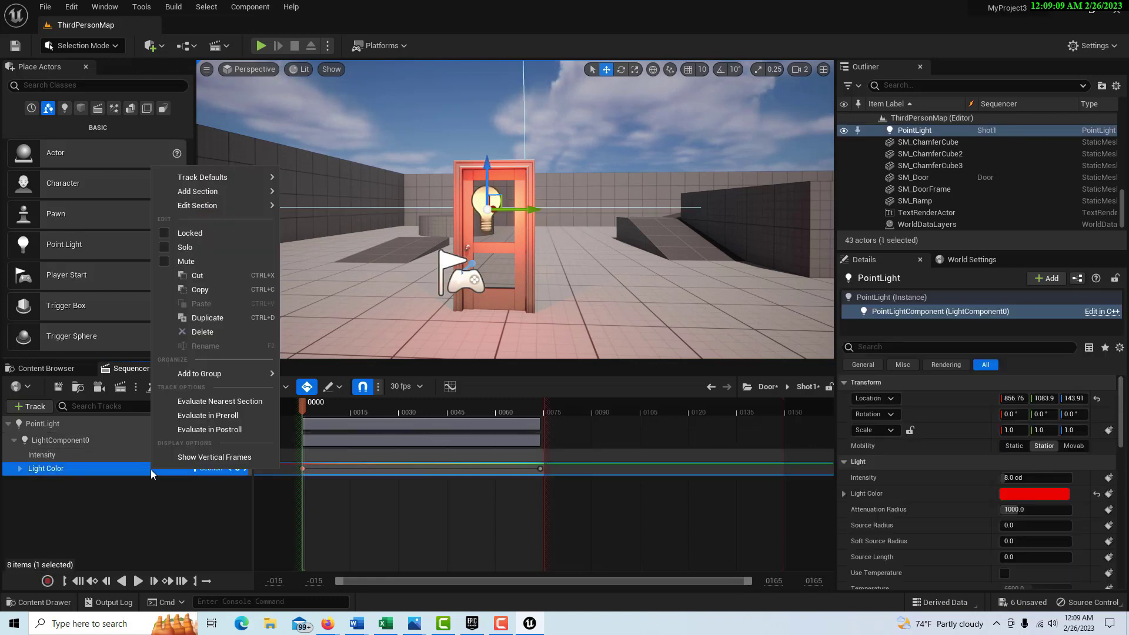
mouse_move(238, 207)
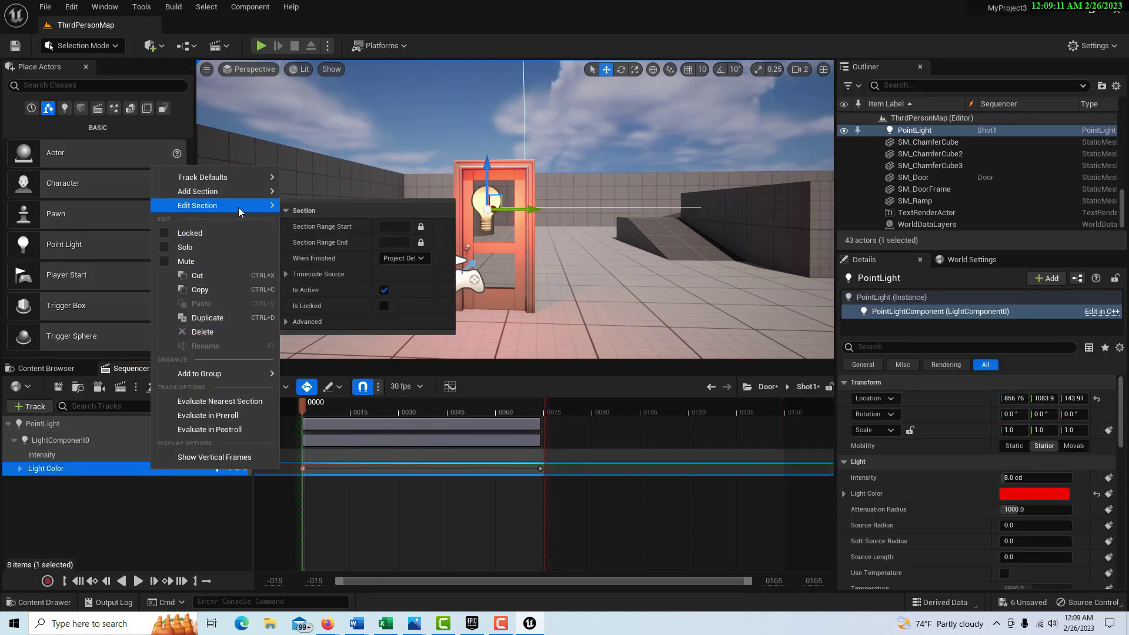
left_click(425, 259)
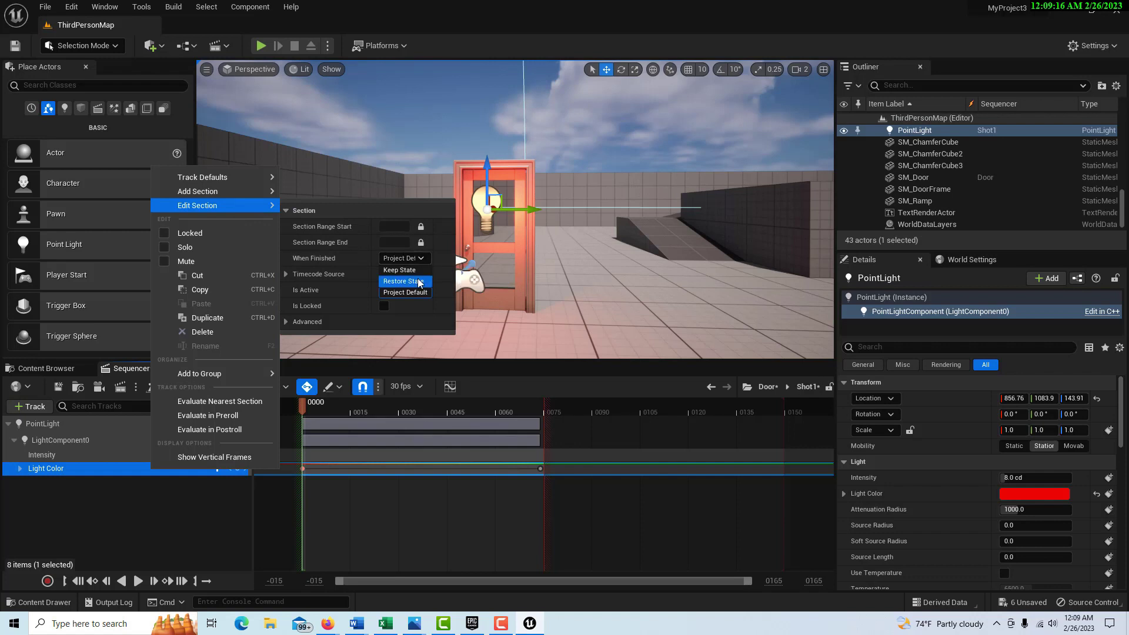
left_click(417, 270)
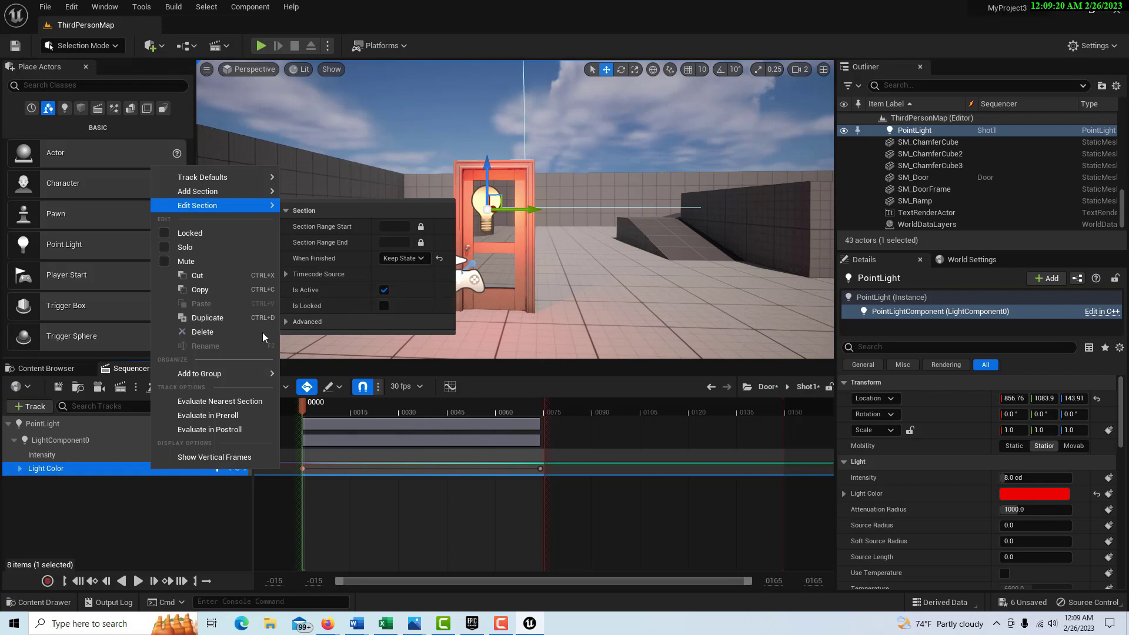
left_click(404, 111)
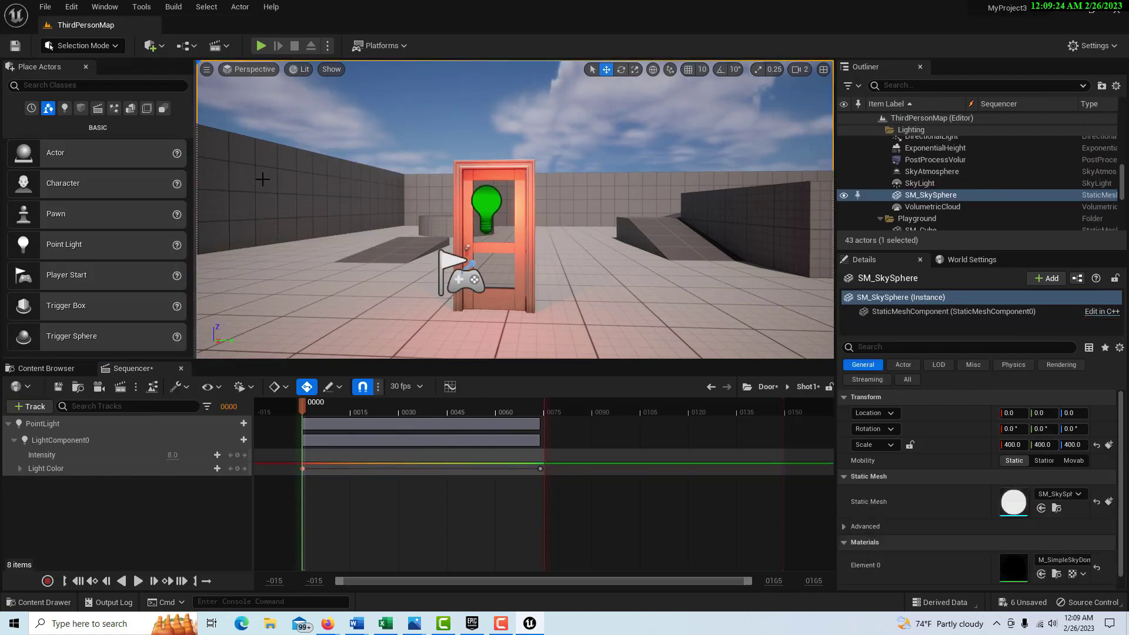
- Drag the Door level sequence from the Content Browser into the level and enable Auto Play
left_click(51, 369)
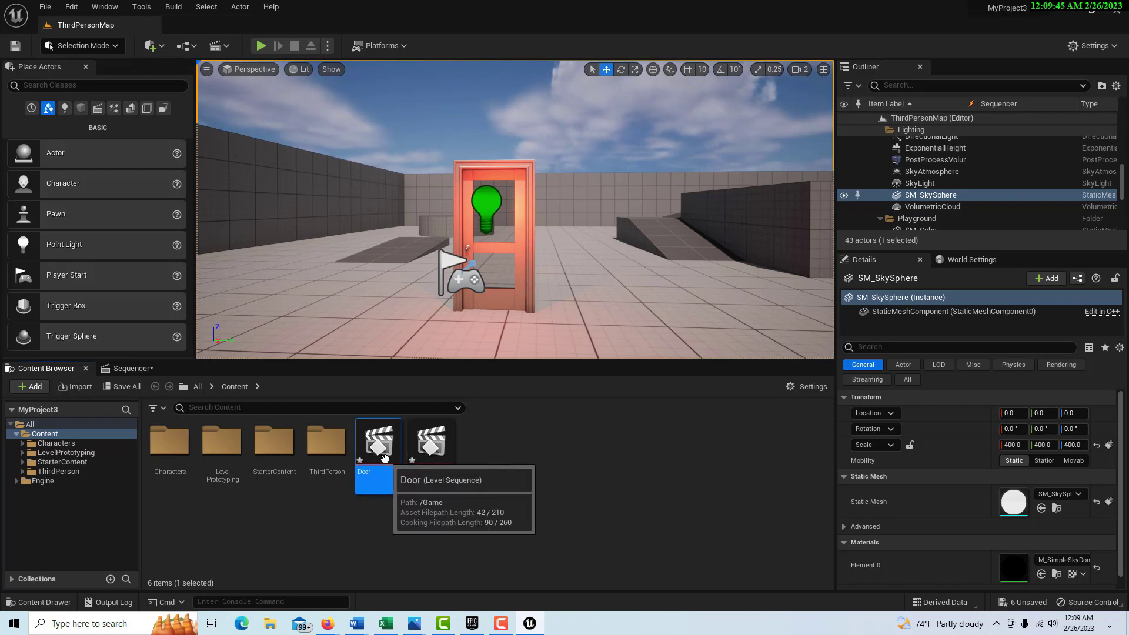
left_click_drag(380, 455, 350, 303)
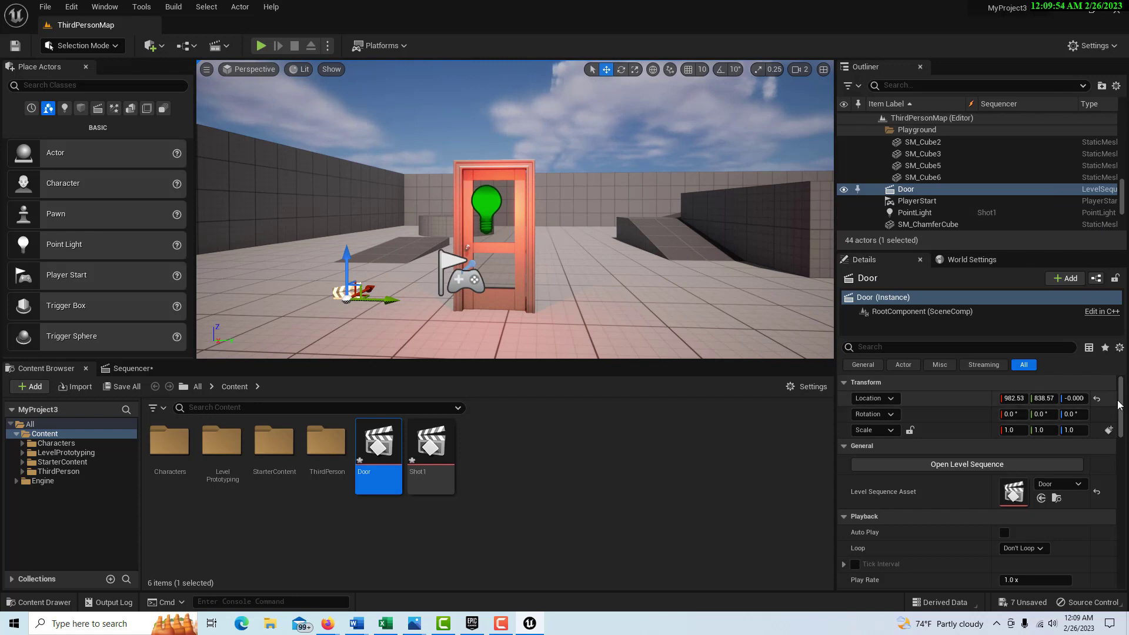
left_click_drag(1121, 400, 1121, 423)
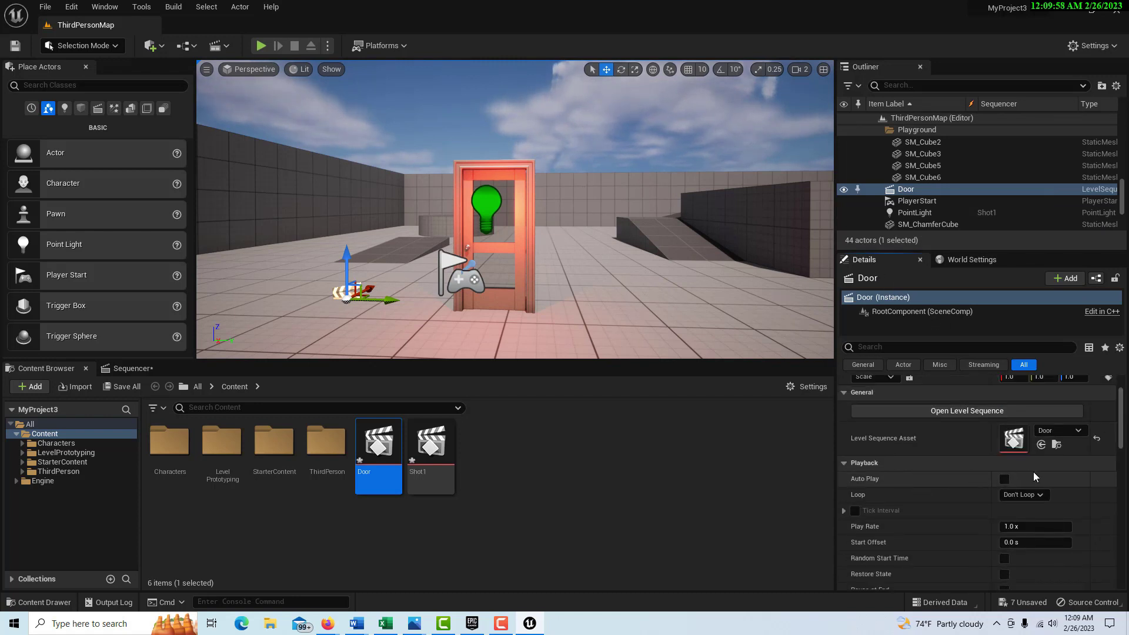
- Play the level, walk the character past the door to check the light, stop, and play again
left_click(261, 47)
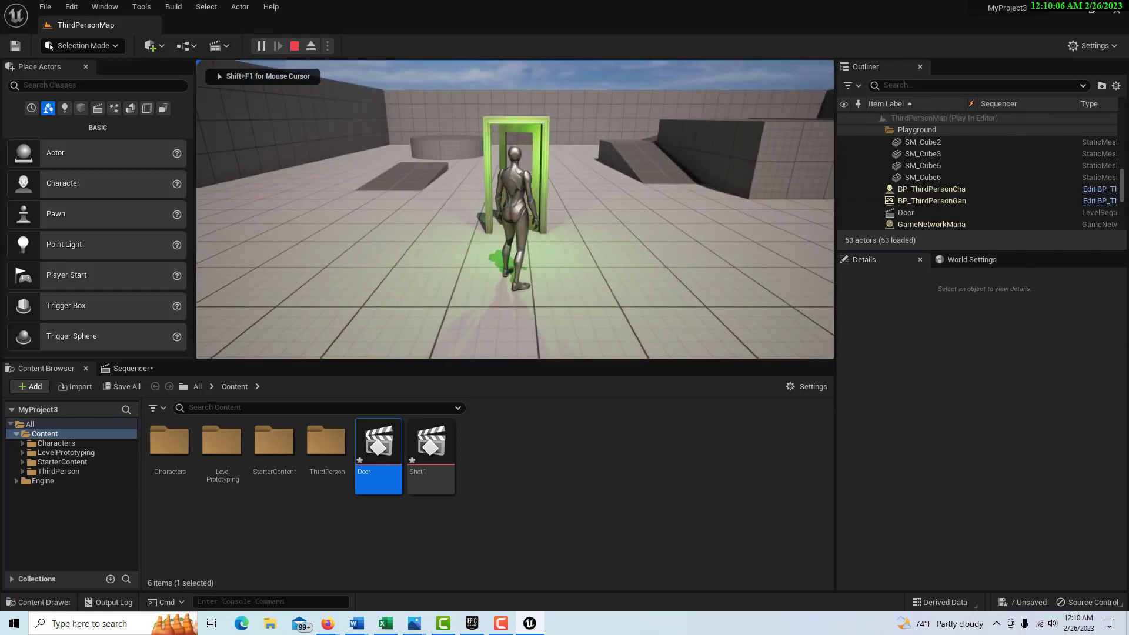
key("w")
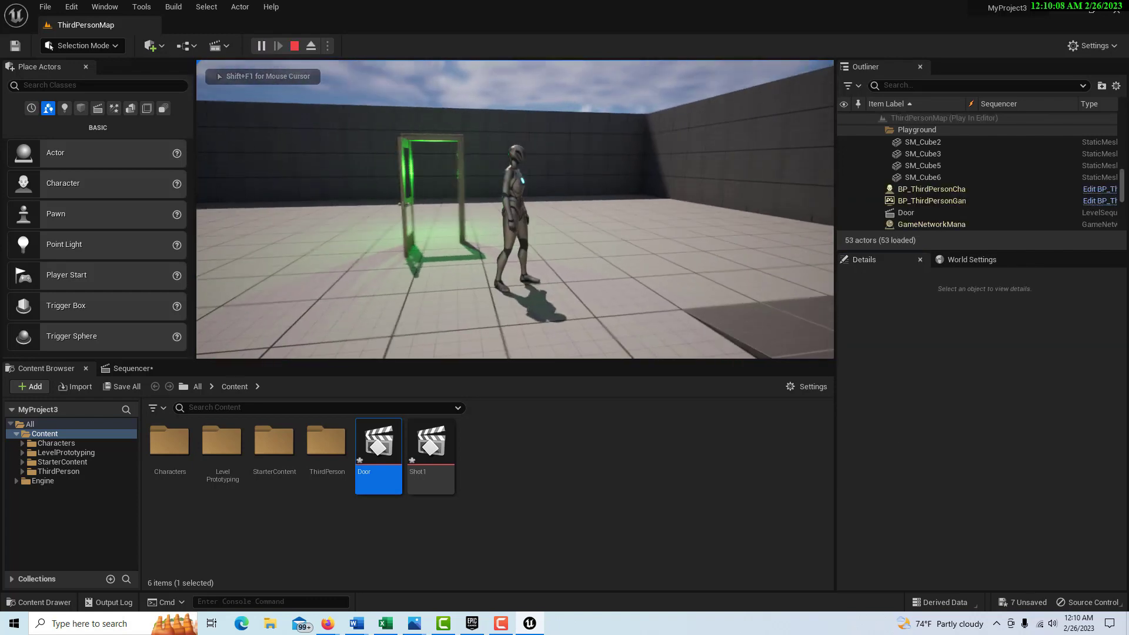
key("w")
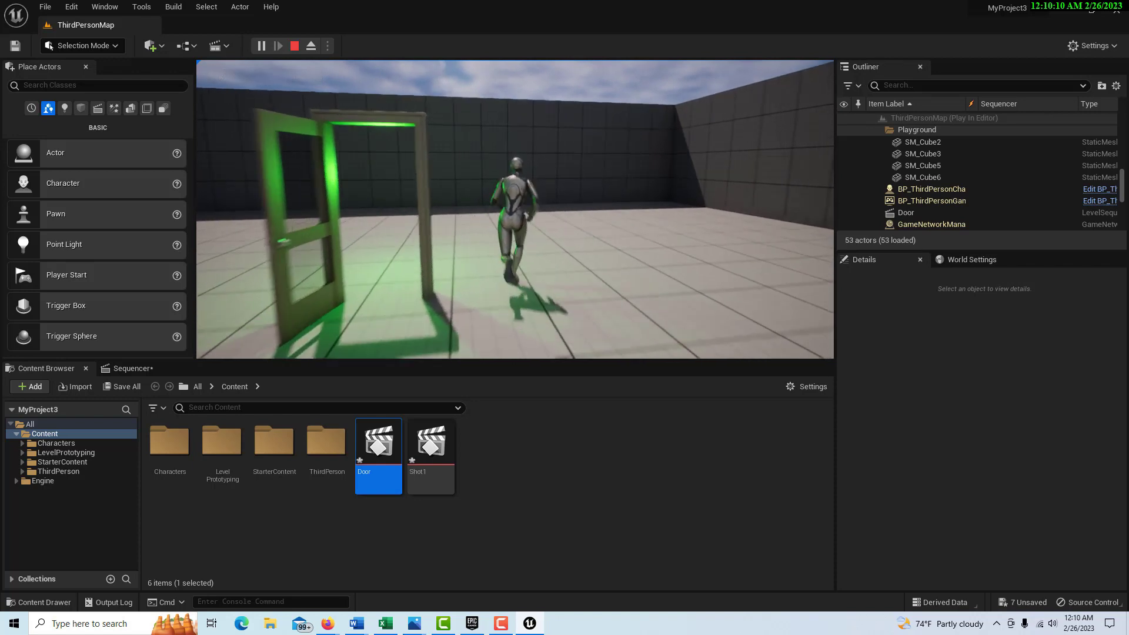
key("w")
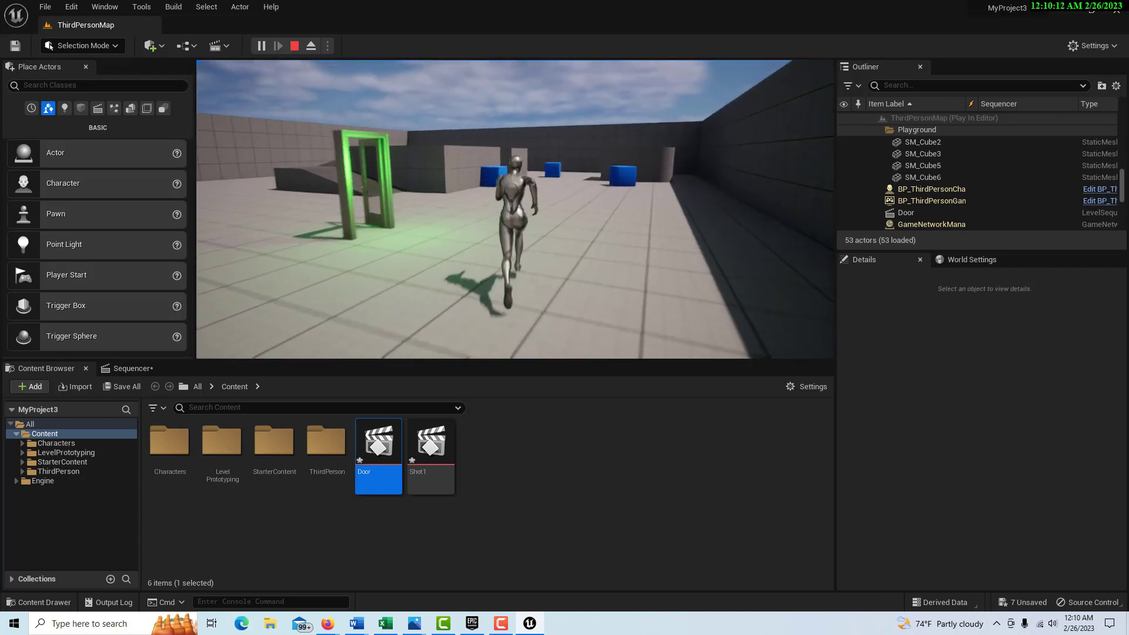
key("w")
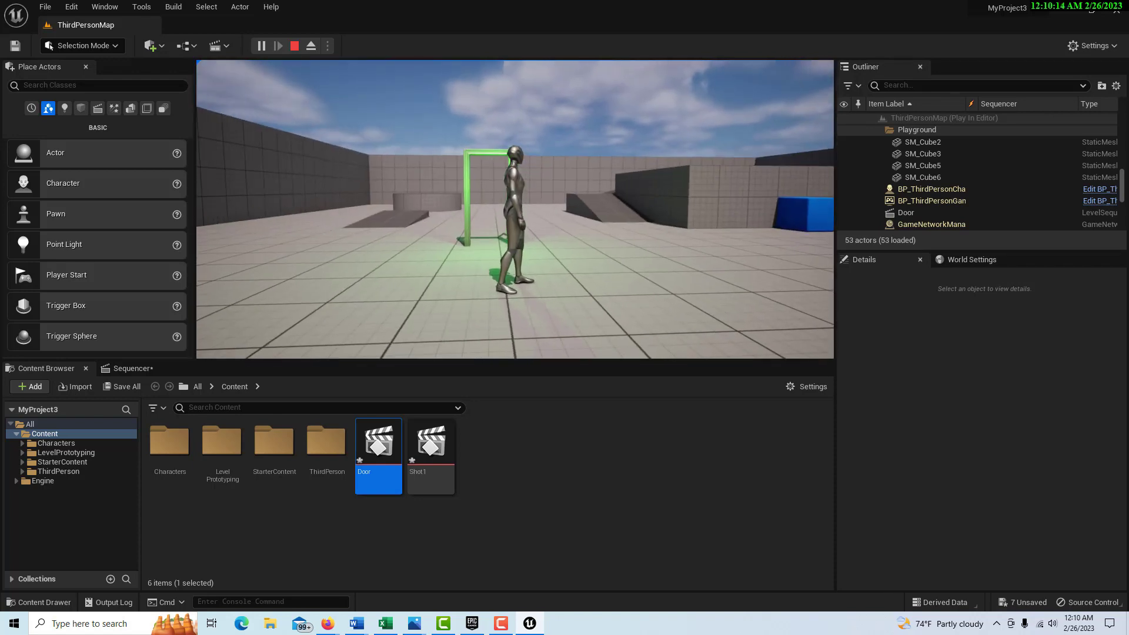
key("Escape")
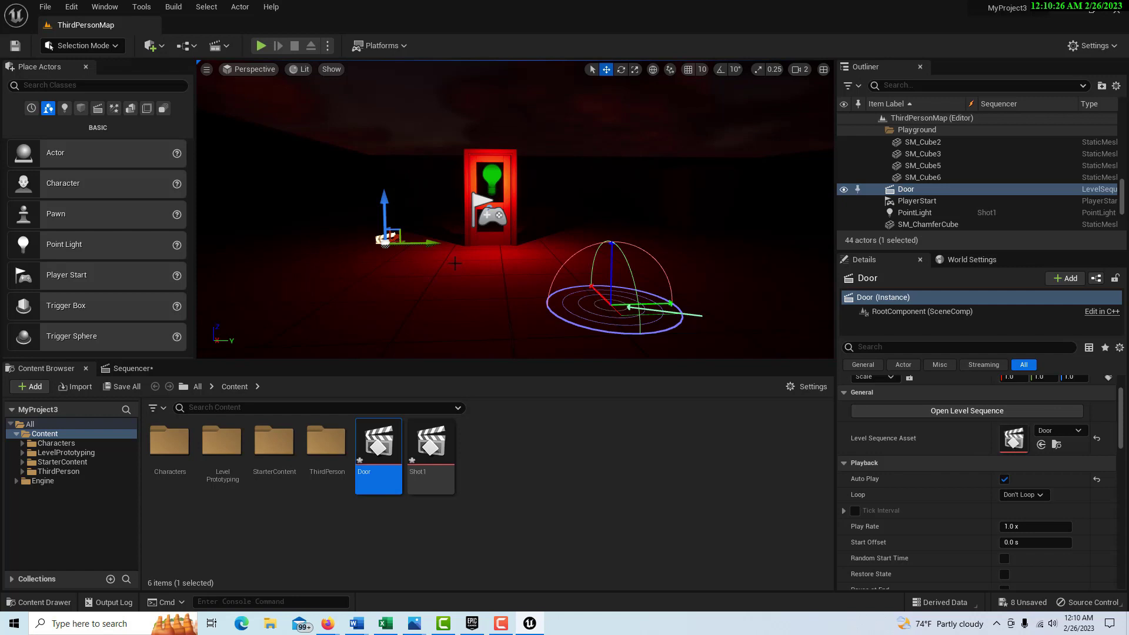
left_click(261, 45)
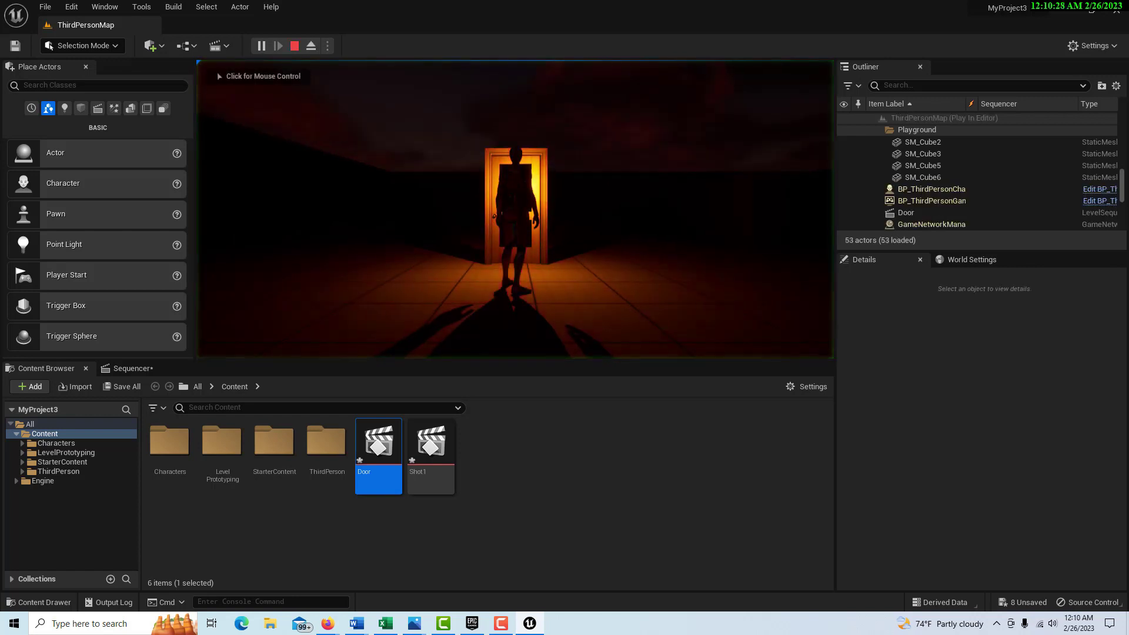